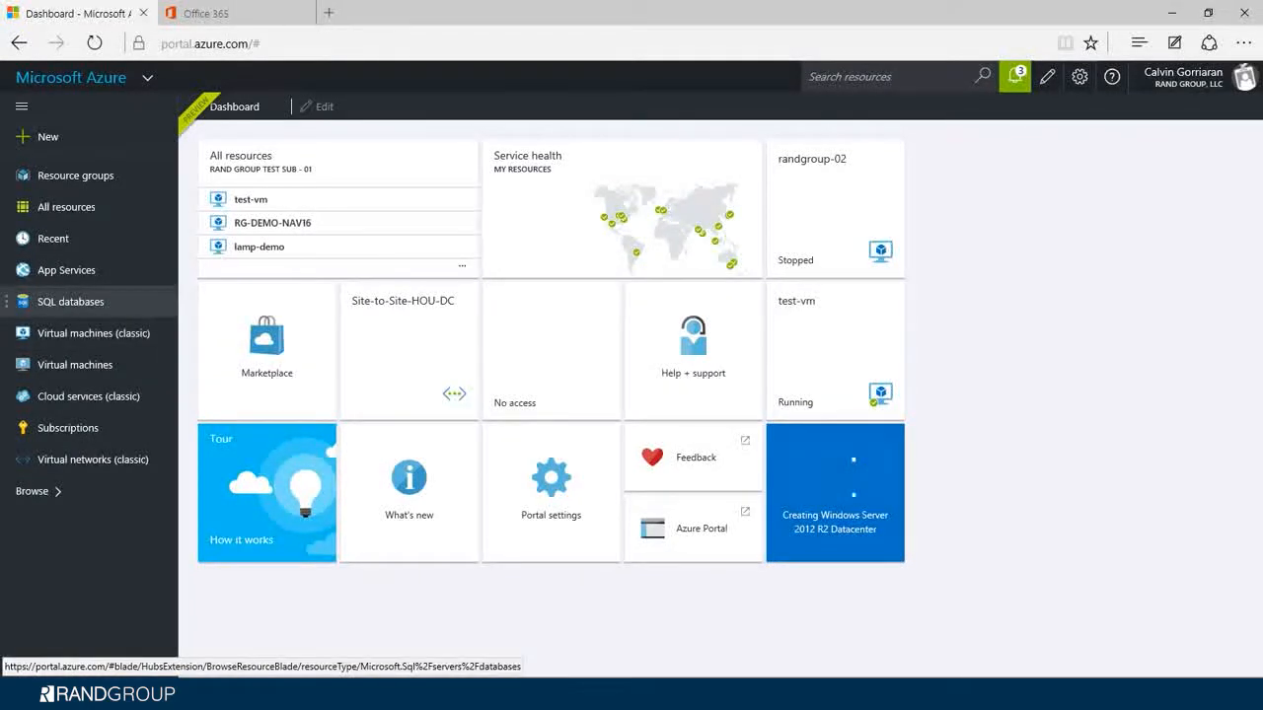
# - Browse the full list of available Azure services down to the Traffic Manager profiles
pyautogui.click(35, 491)
pyautogui.scroll(-6, 296, 490)
pyautogui.scroll(-5, 202, 197)
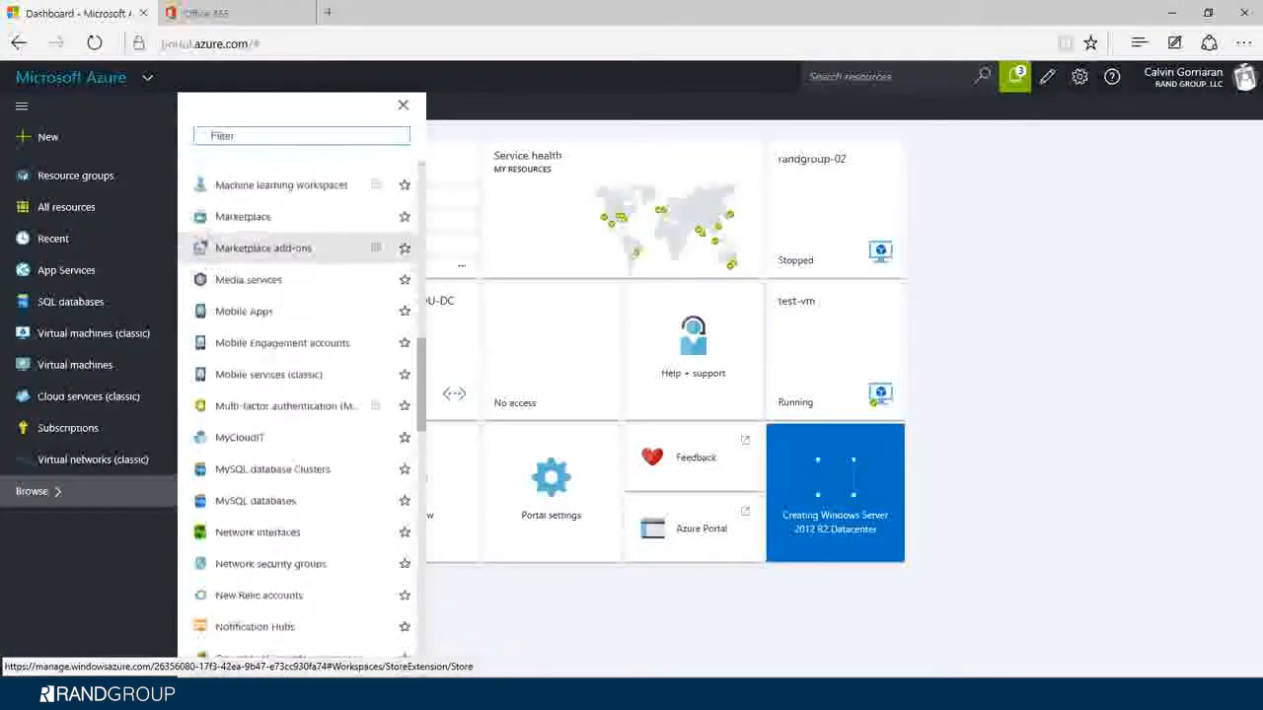
pyautogui.scroll(-2, 212, 296)
pyautogui.scroll(-4, 276, 370)
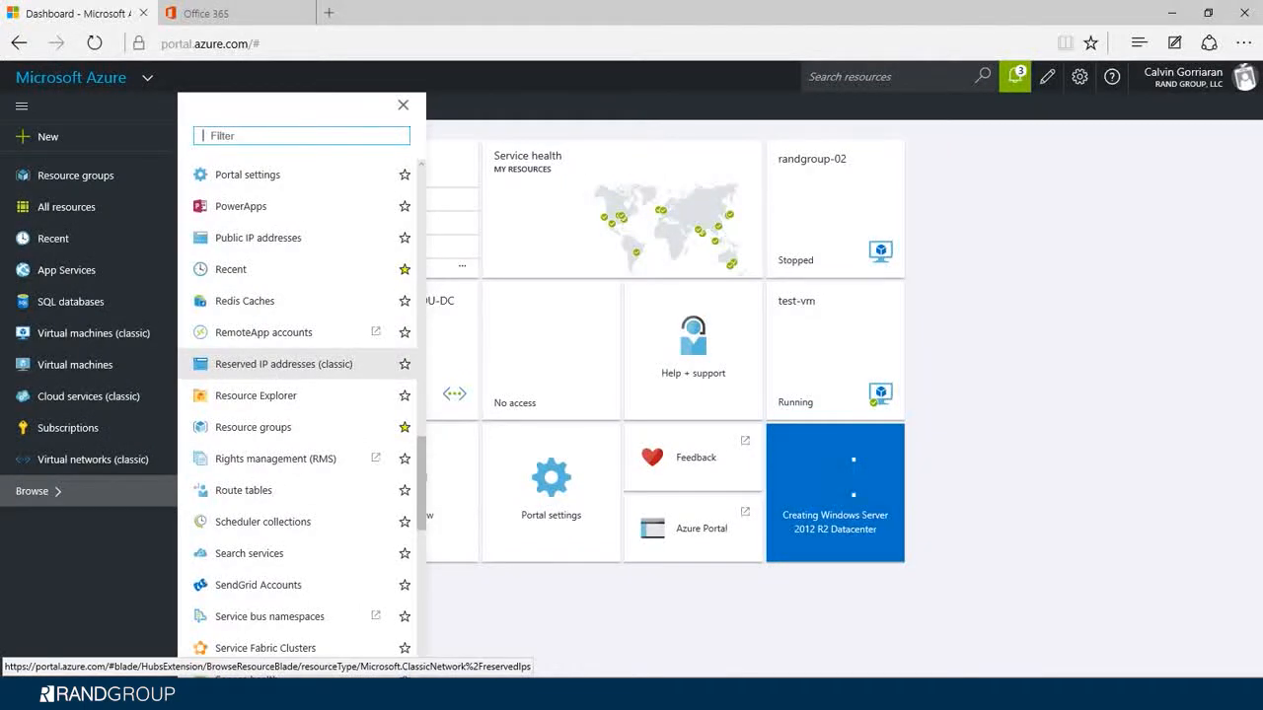
pyautogui.scroll(-5, 277, 370)
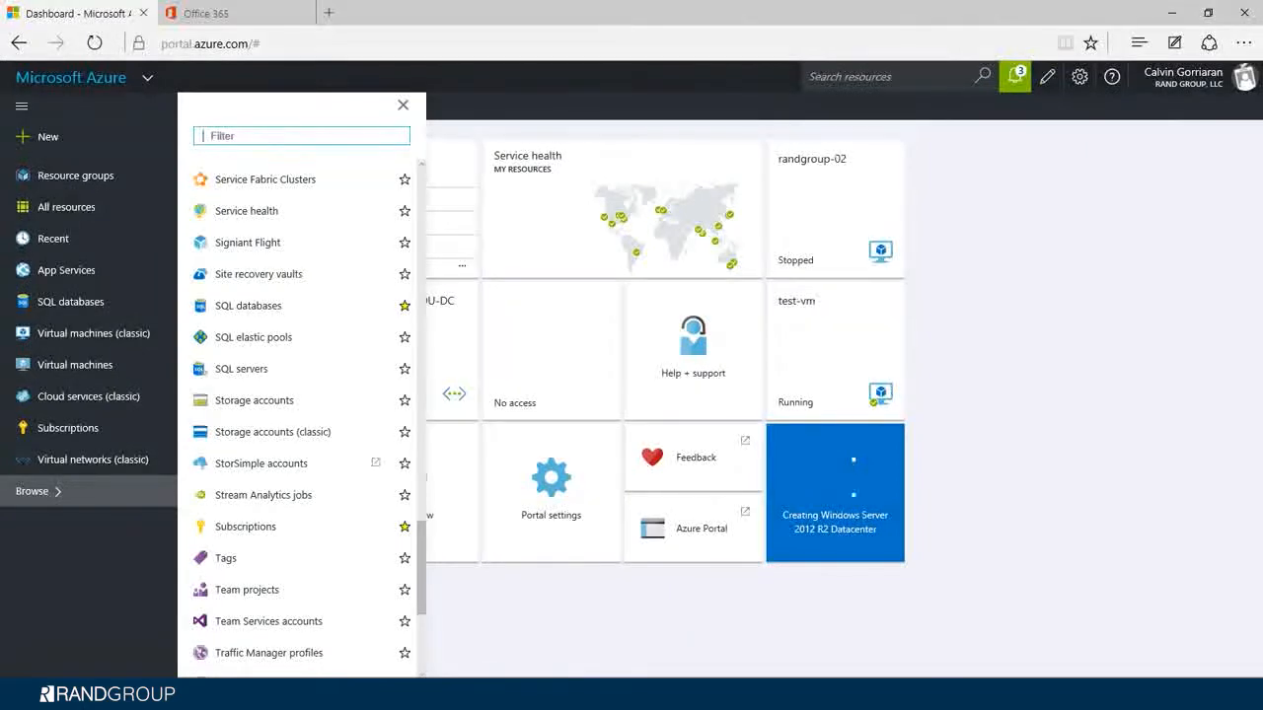
# - Open the RG-NAV16-1014 machine from the classic virtual machines and review its location and available settings
pyautogui.click(88, 395)
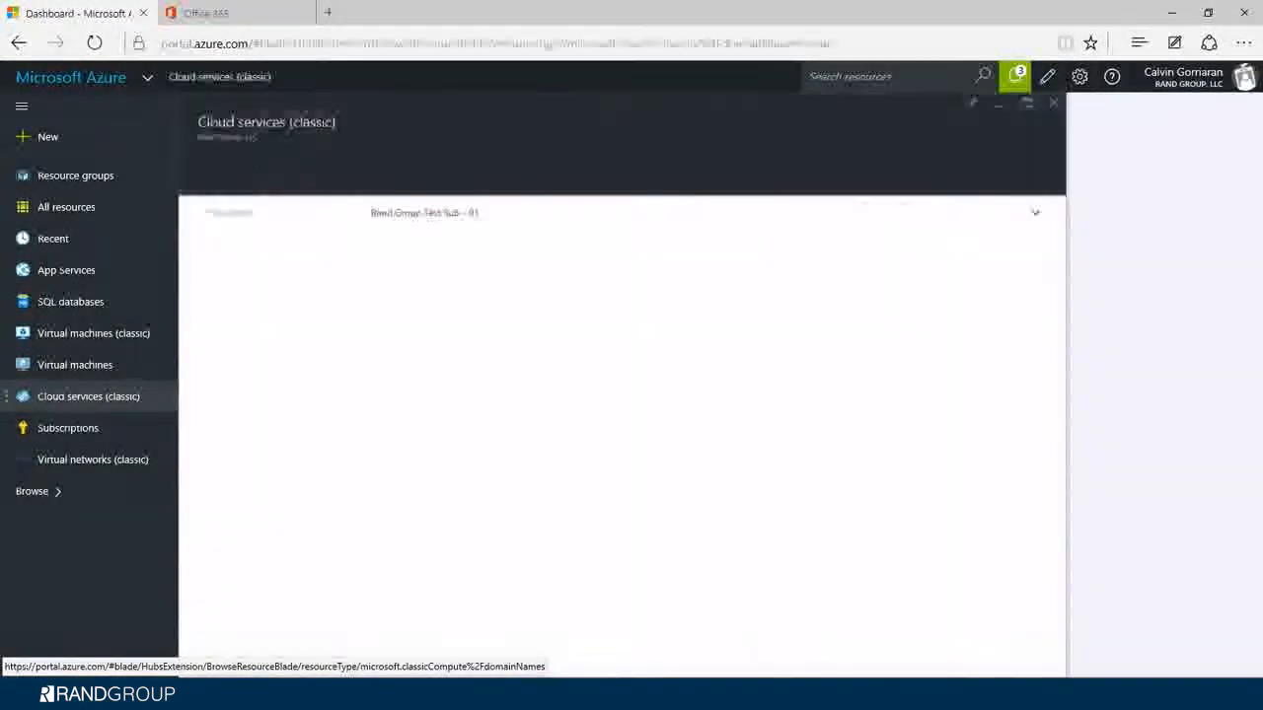
pyautogui.click(94, 332)
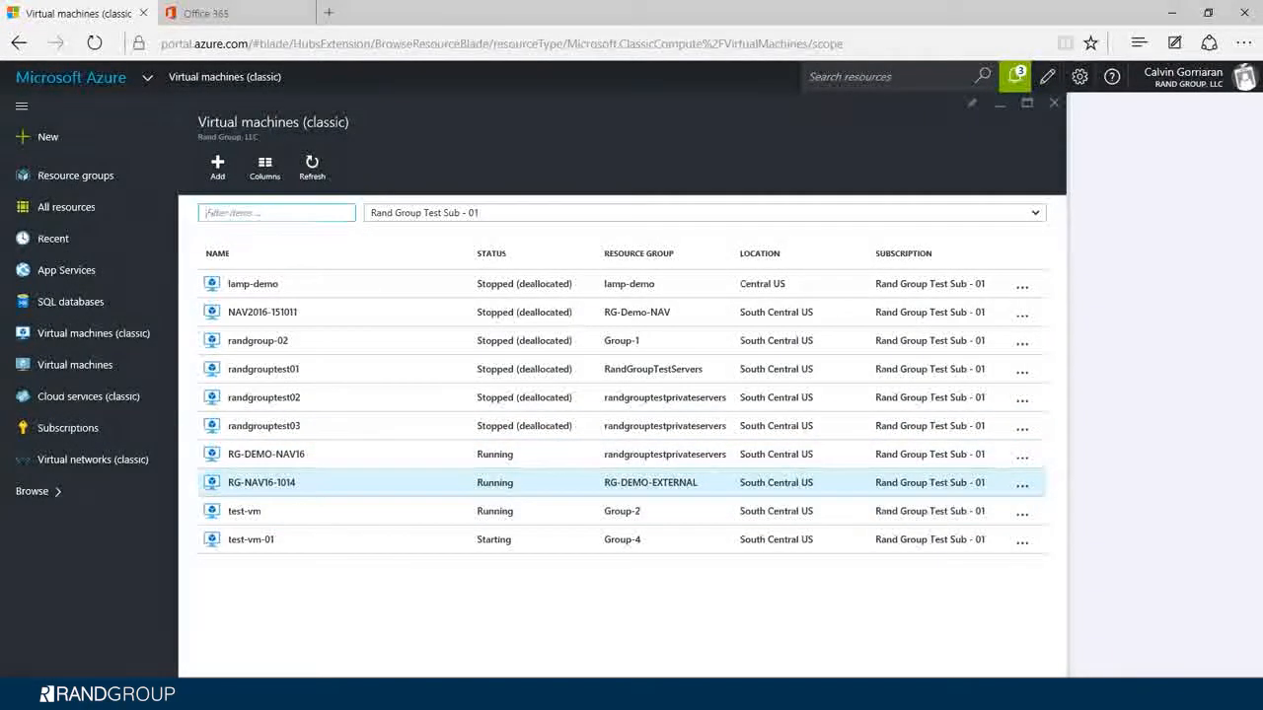
pyautogui.click(493, 482)
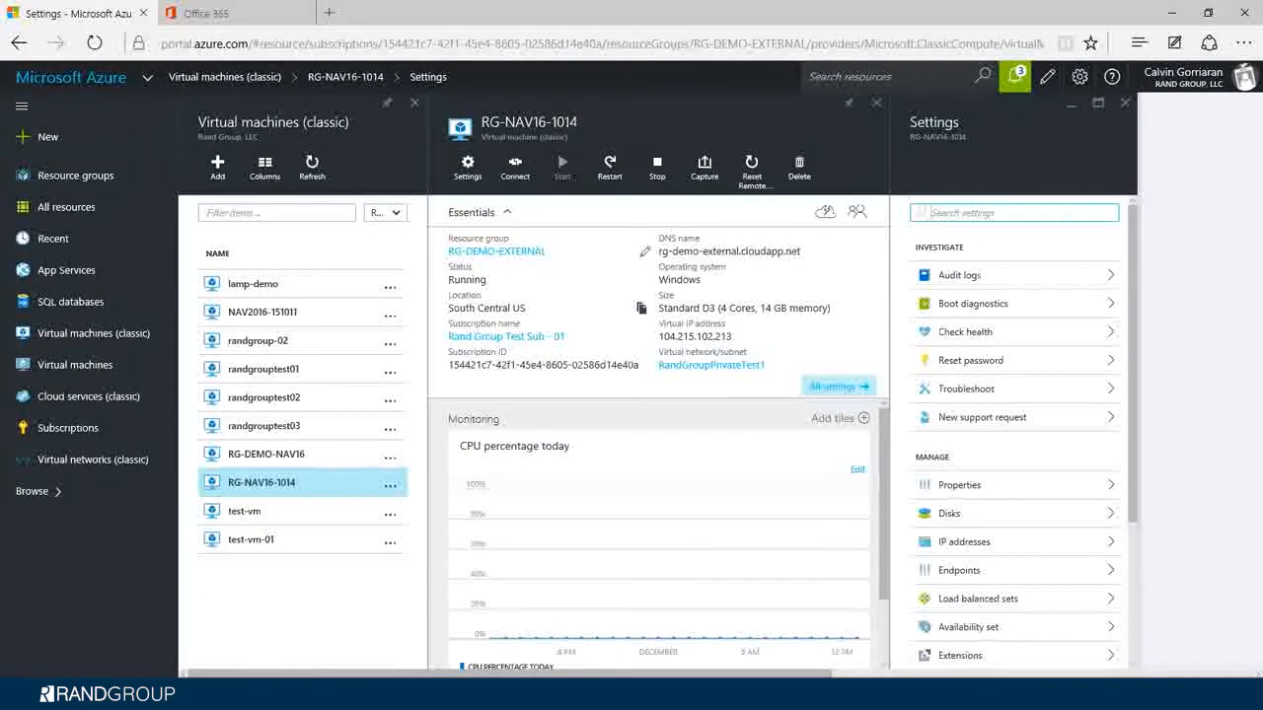
pyautogui.moveTo(527, 308); pyautogui.dragTo(447, 308)
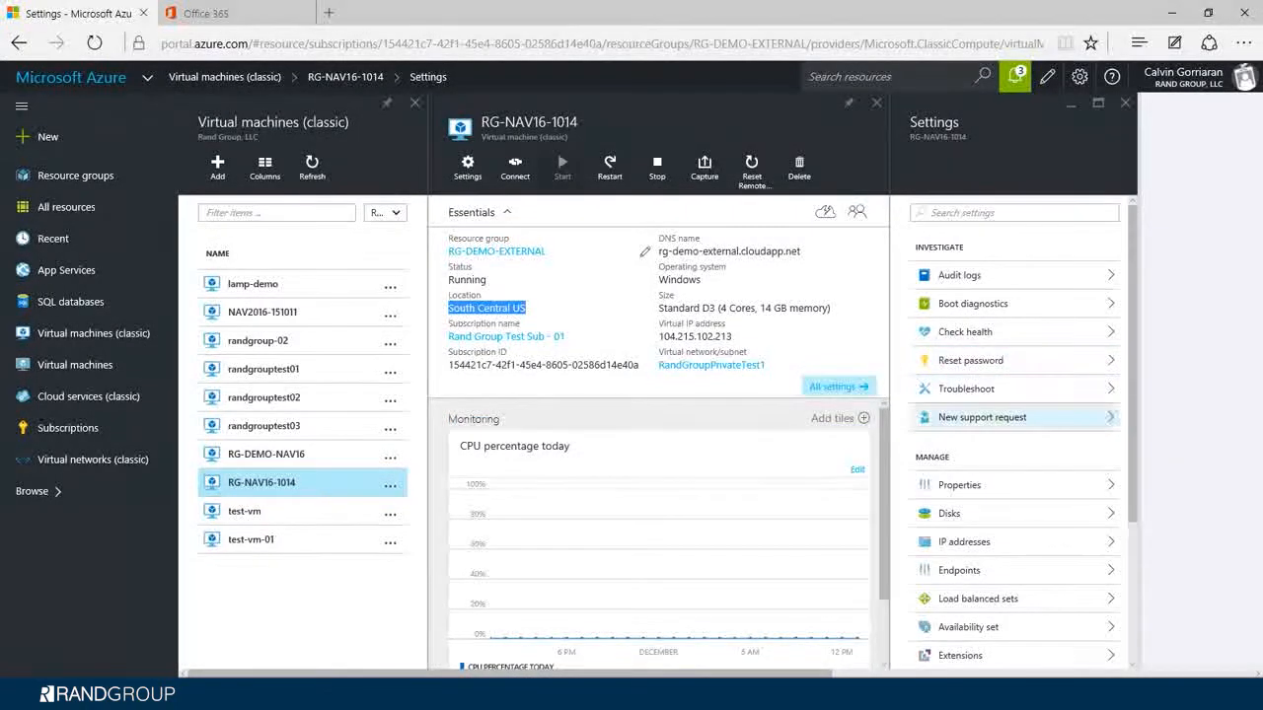
pyautogui.scroll(-3, 1014, 417)
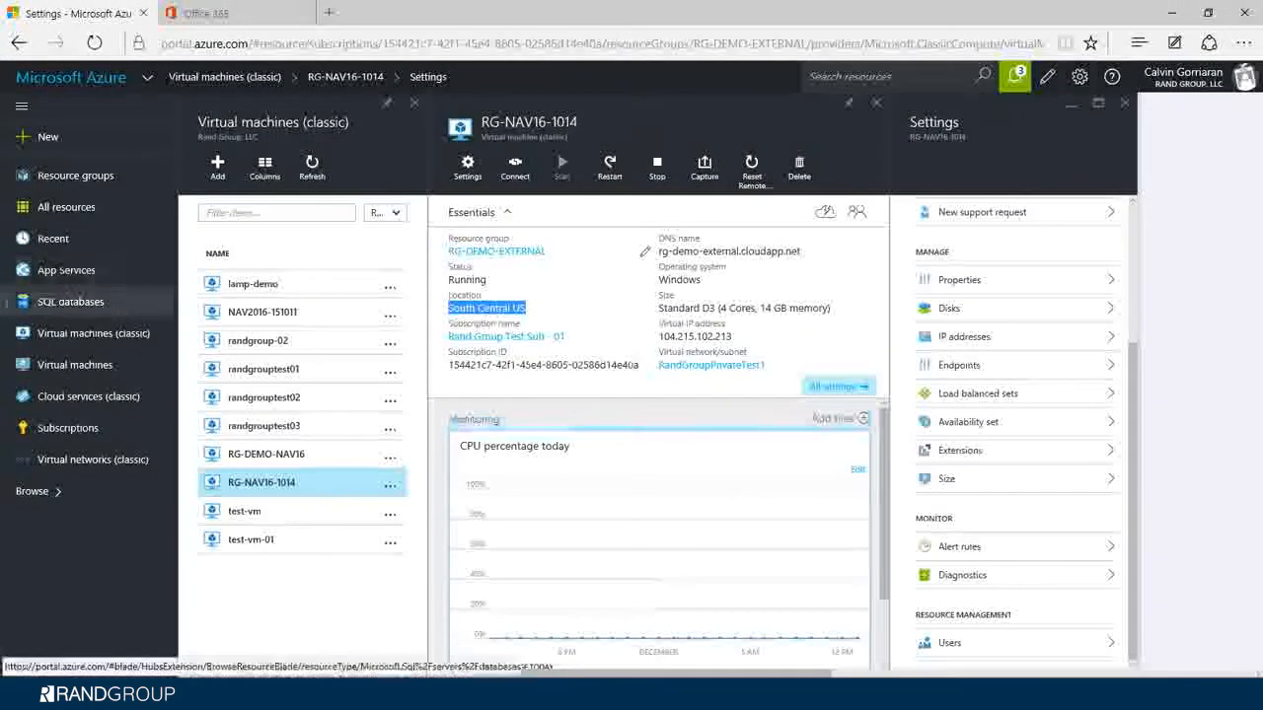
# - Open the SQL databases list and bring up the form for a new SQL database
pyautogui.click(71, 301)
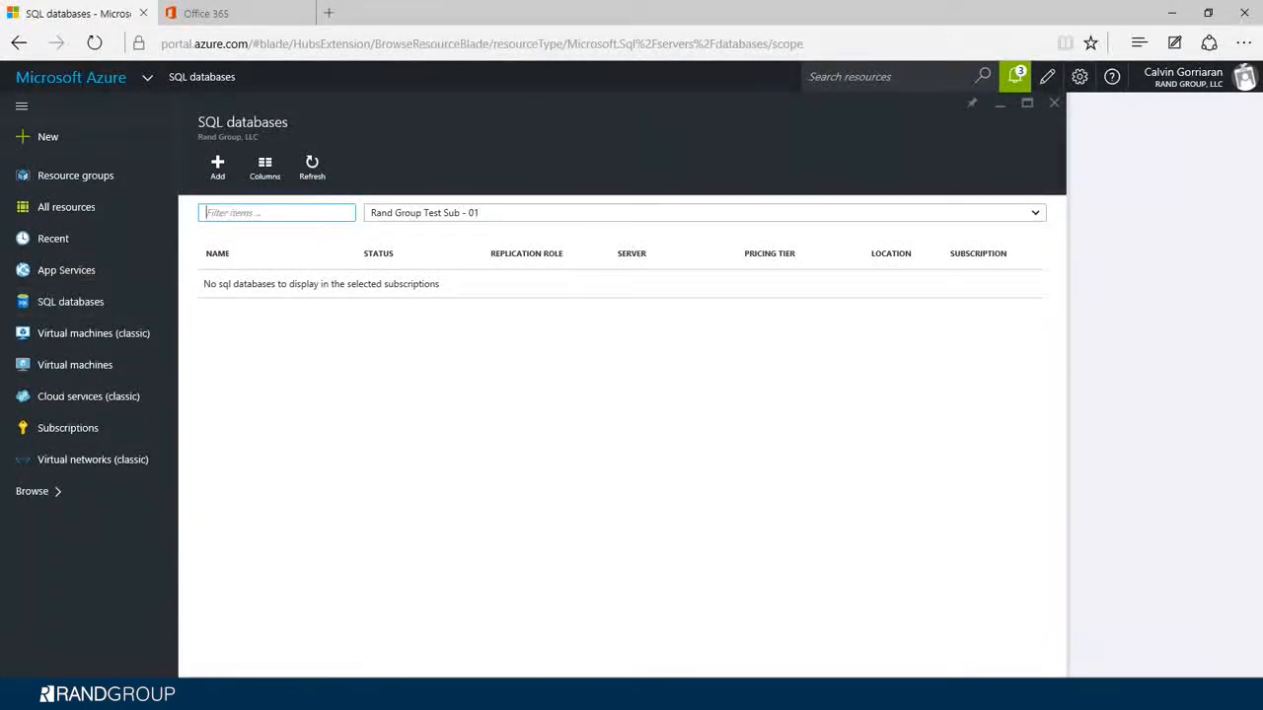
pyautogui.click(217, 167)
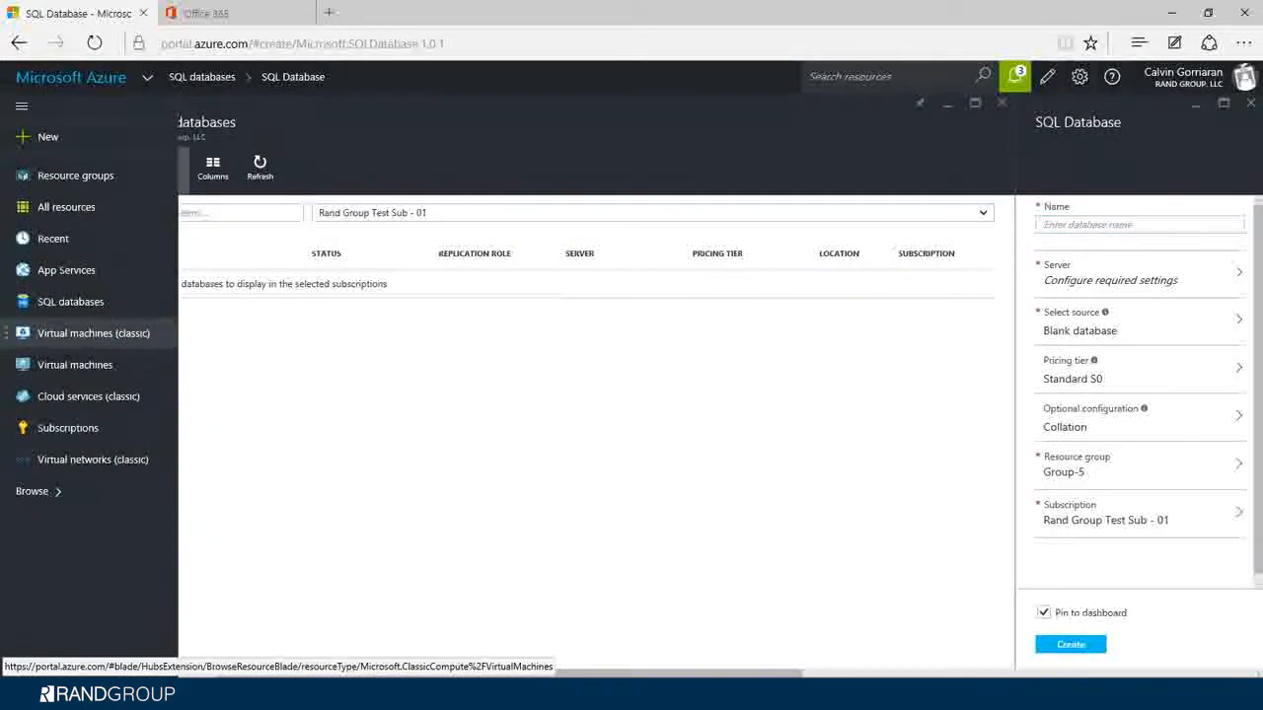
# - Start adding a classic virtual machine and look through the recommended, new and Azure Certified Compute offerings
pyautogui.click(94, 333)
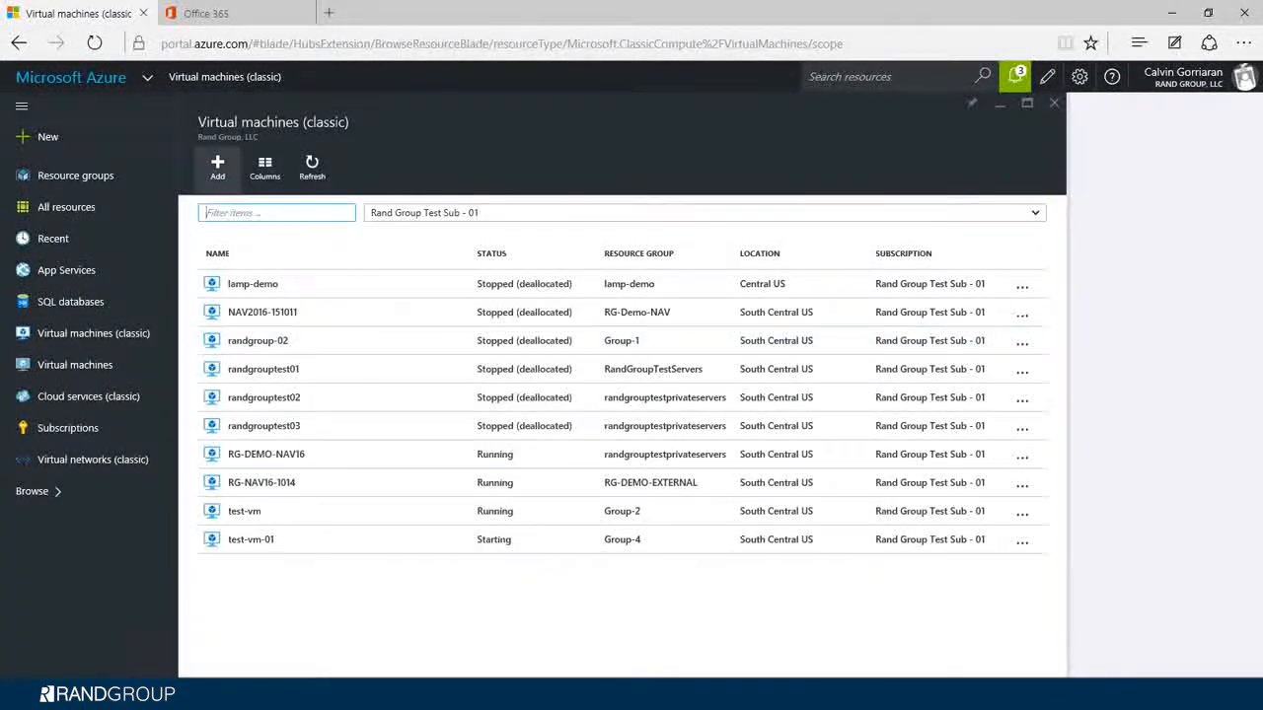
pyautogui.click(217, 168)
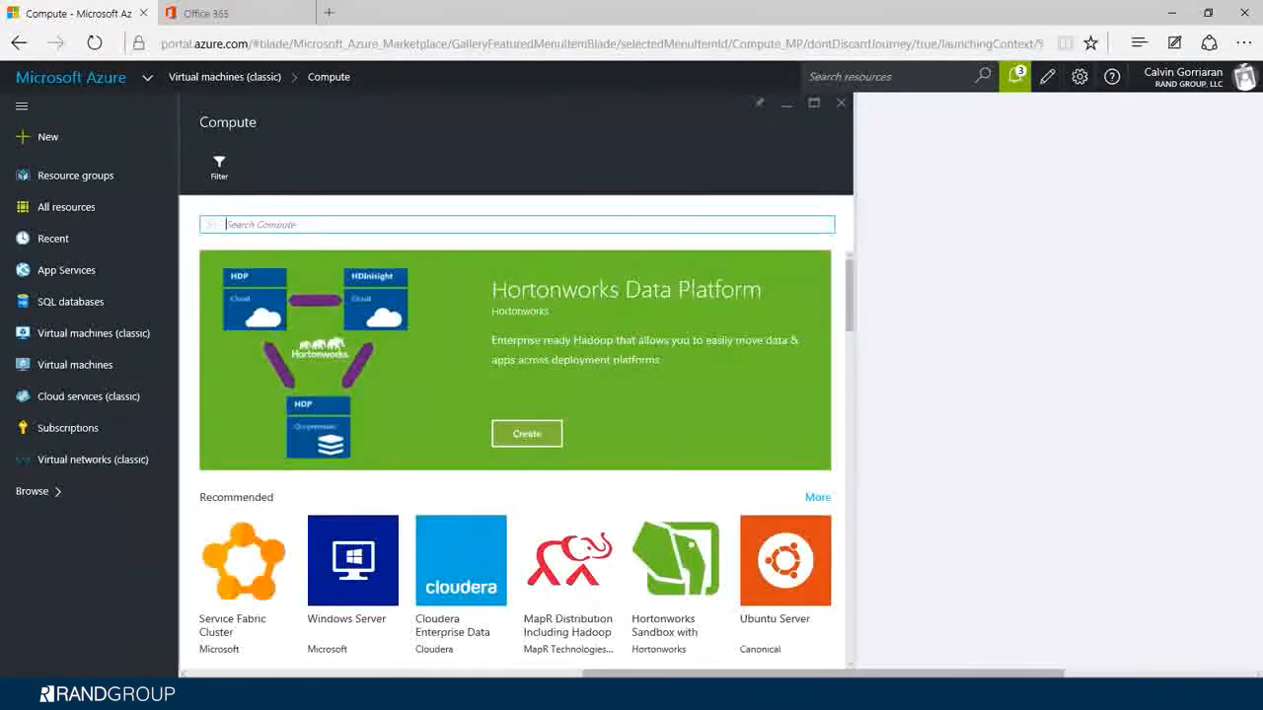
pyautogui.scroll(-3, 523, 454)
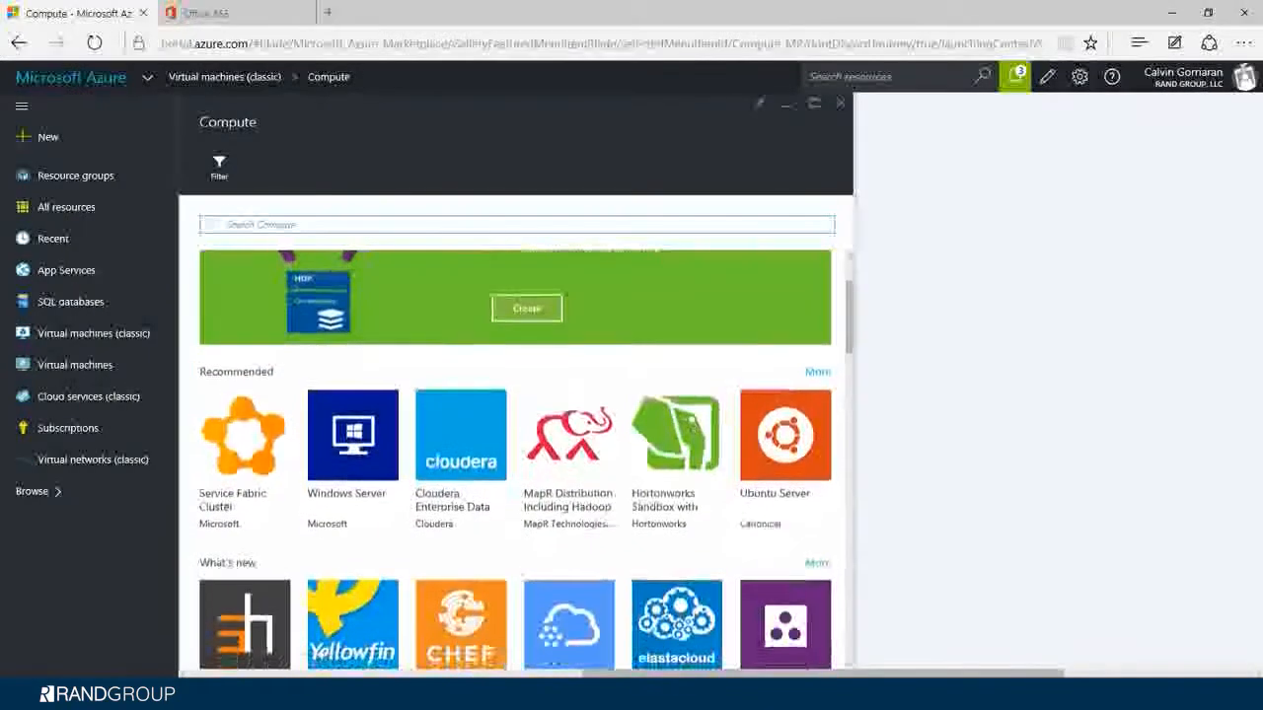
pyautogui.scroll(-4, 676, 394)
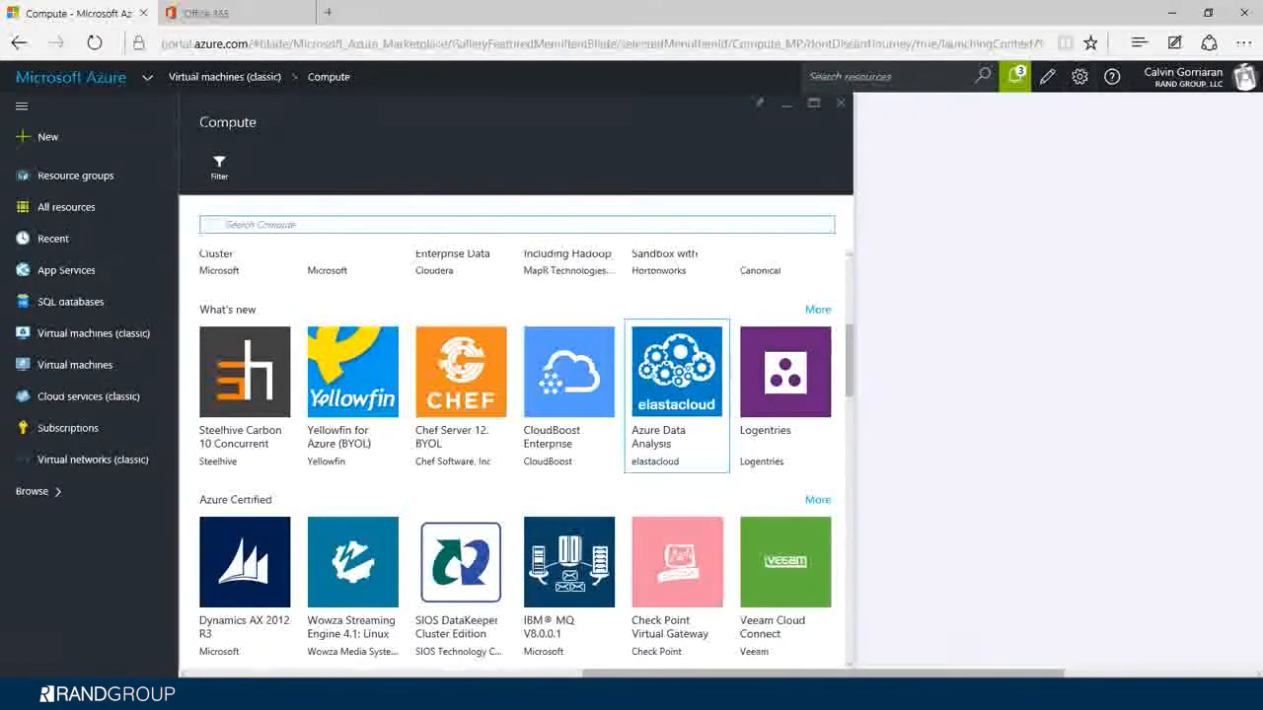
pyautogui.scroll(3, 677, 395)
pyautogui.scroll(1, 677, 394)
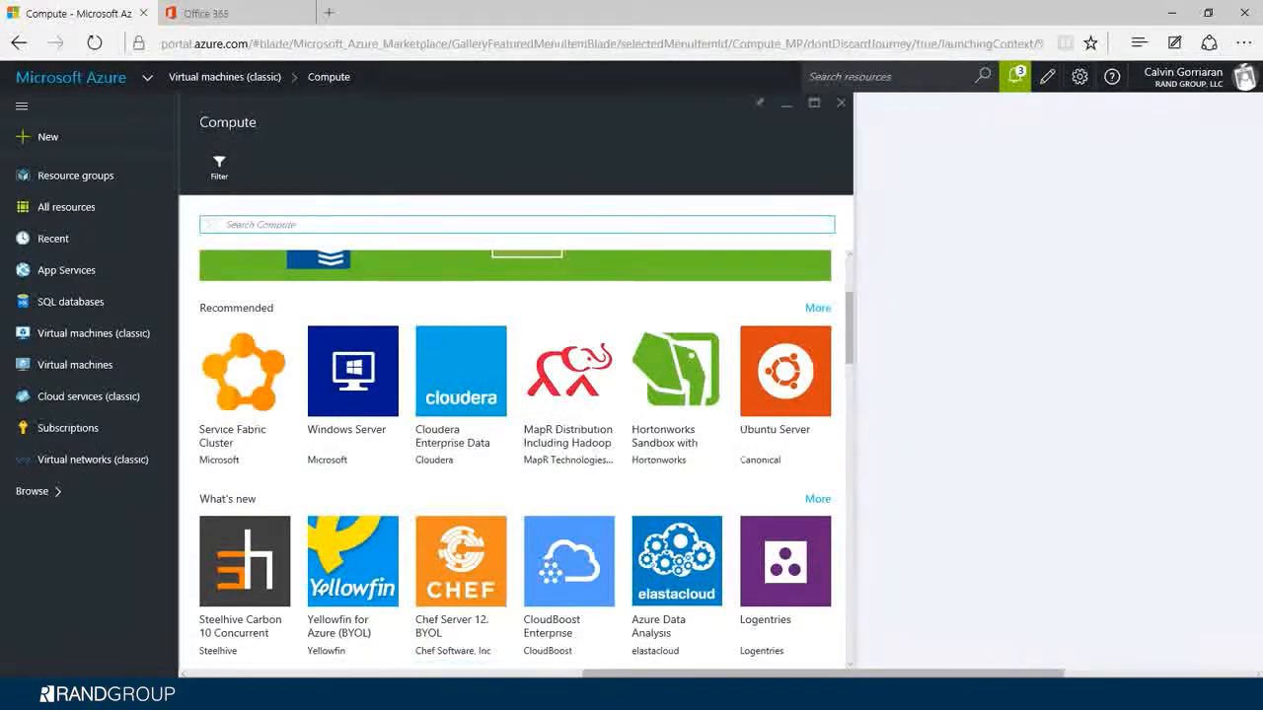
pyautogui.scroll(-1, 569, 573)
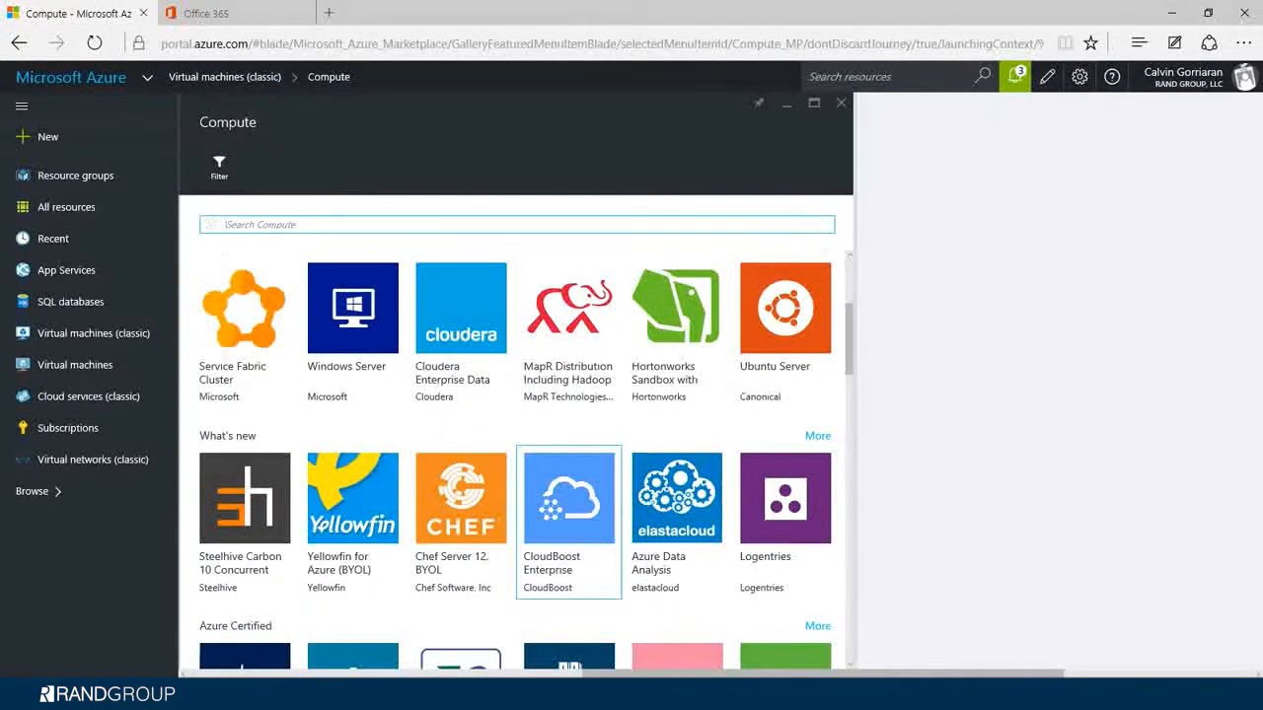
pyautogui.scroll(4, 568, 523)
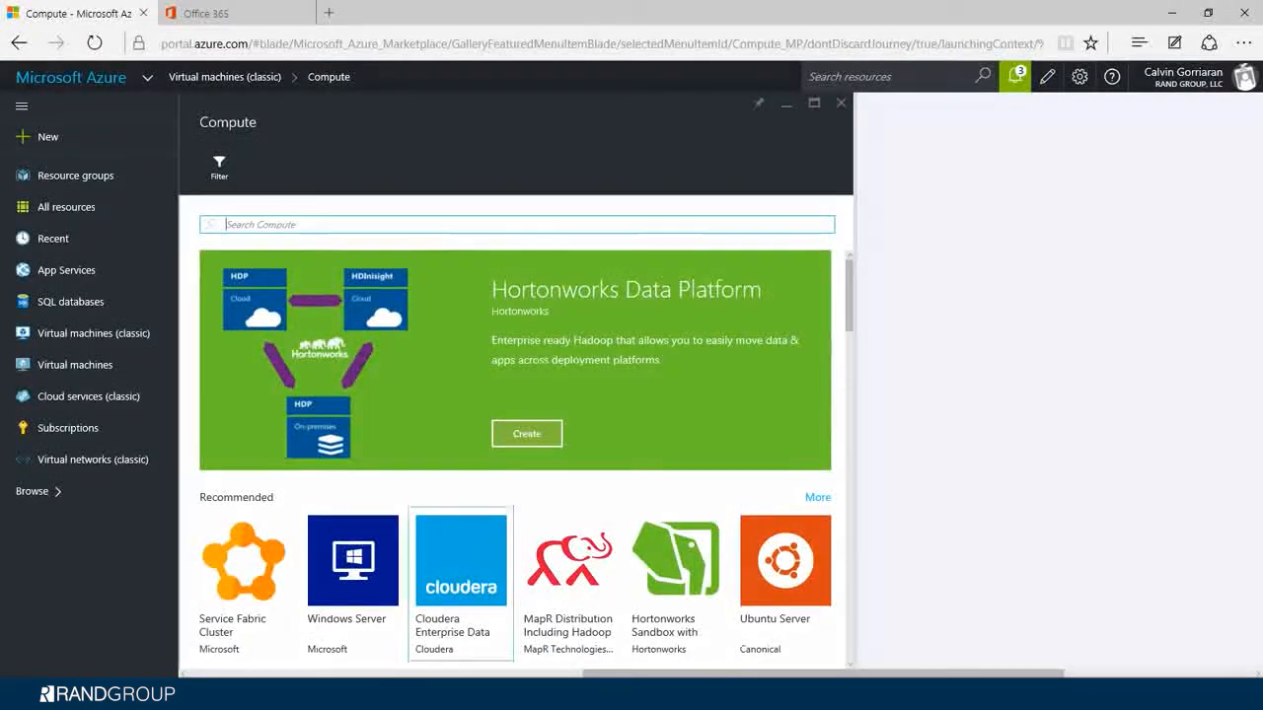
# - Choose the Windows Server 2012 R2 Datacenter image and start creating a VM with the Classic deployment model
pyautogui.click(352, 563)
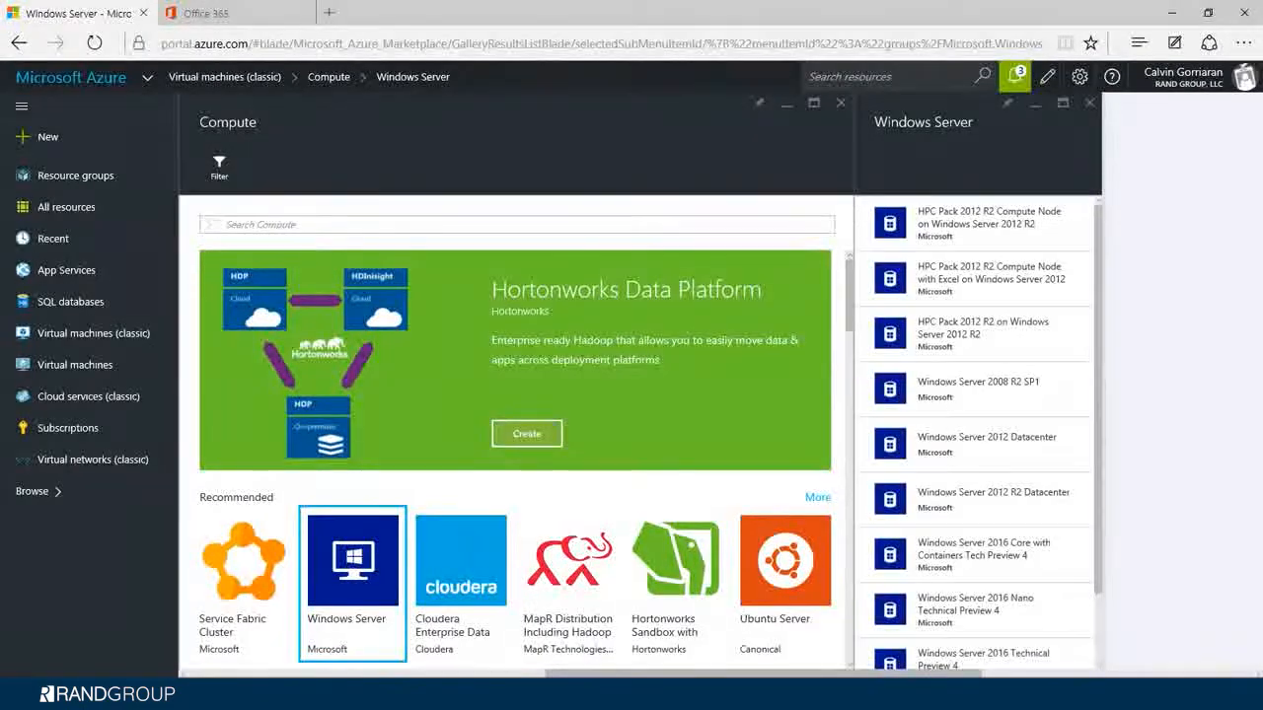
pyautogui.scroll(-1, 975, 498)
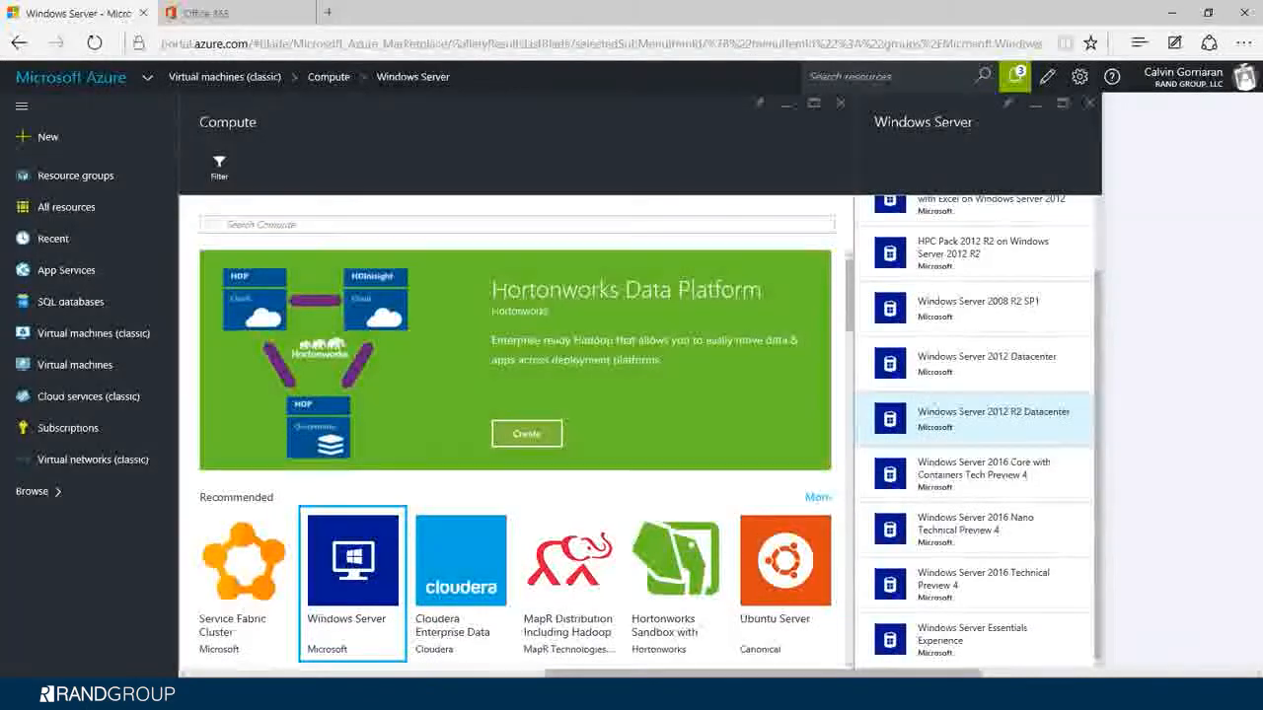
pyautogui.click(994, 417)
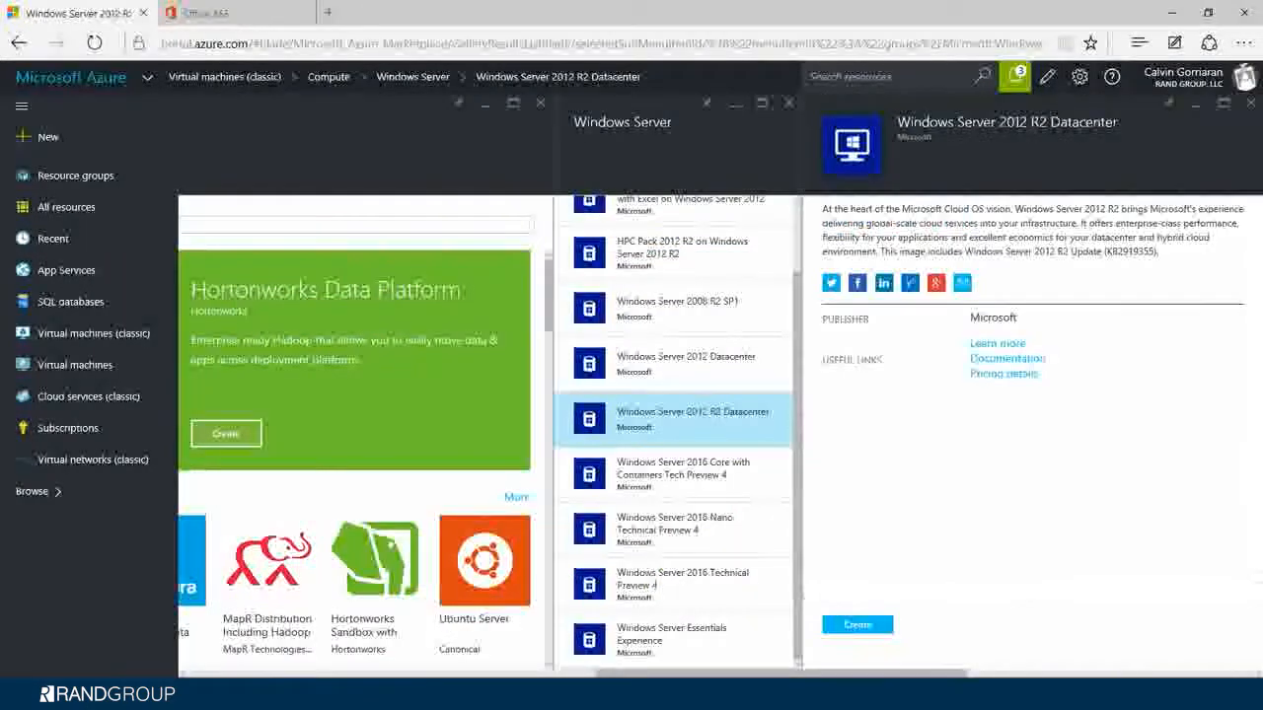
pyautogui.click(857, 625)
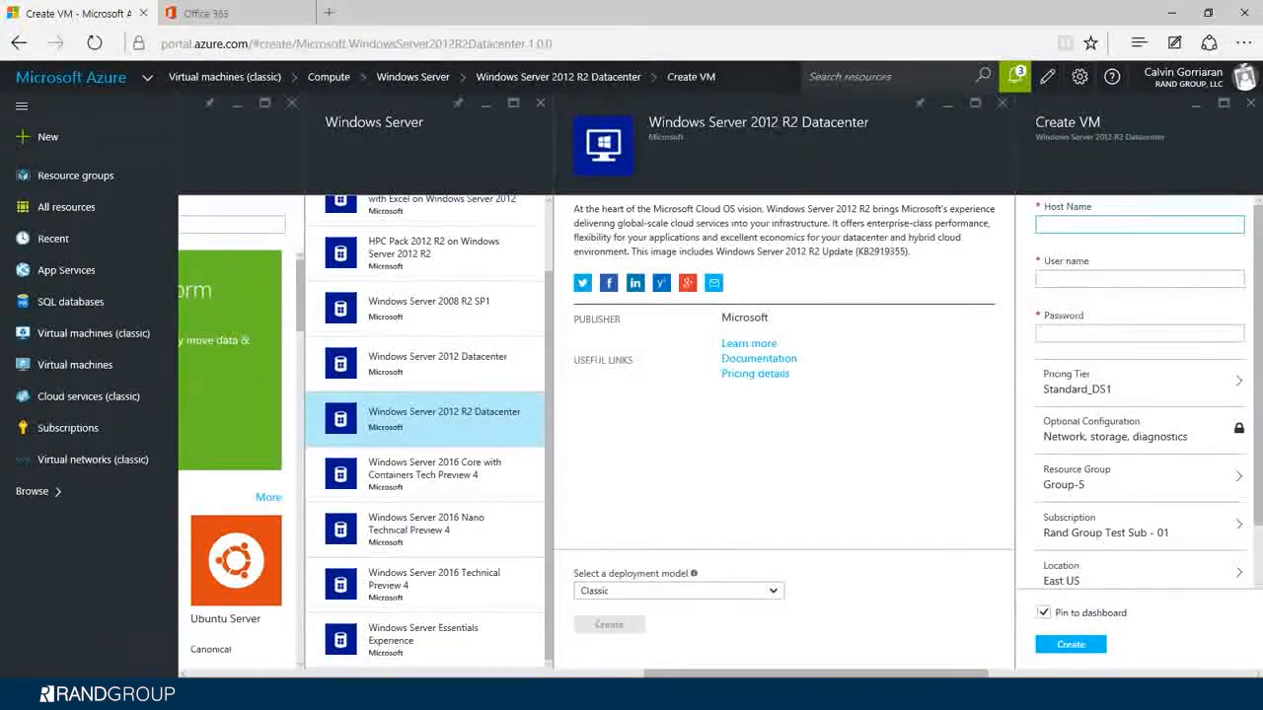
# - Set the new VM's host name to windows-vm-02 and its user name to randgroup
pyautogui.write('windows-vm-01')
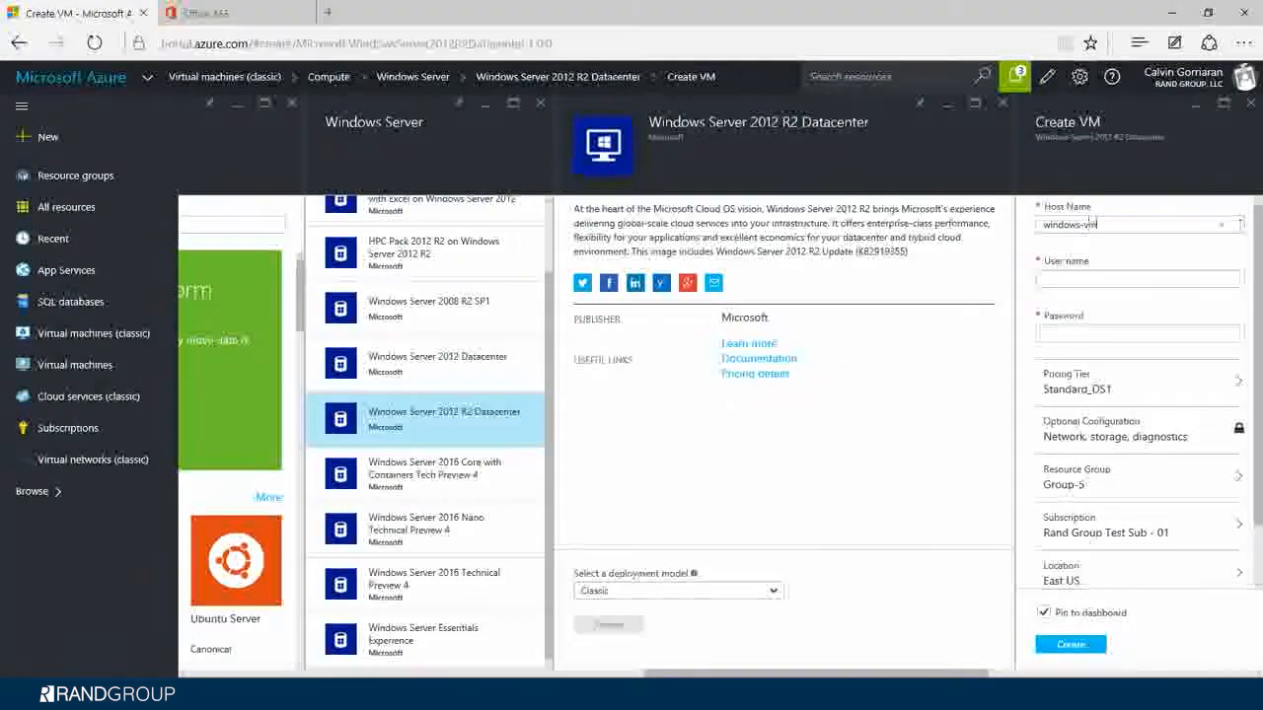
pyautogui.press('Tab')
pyautogui.write('administratorrandgroup')
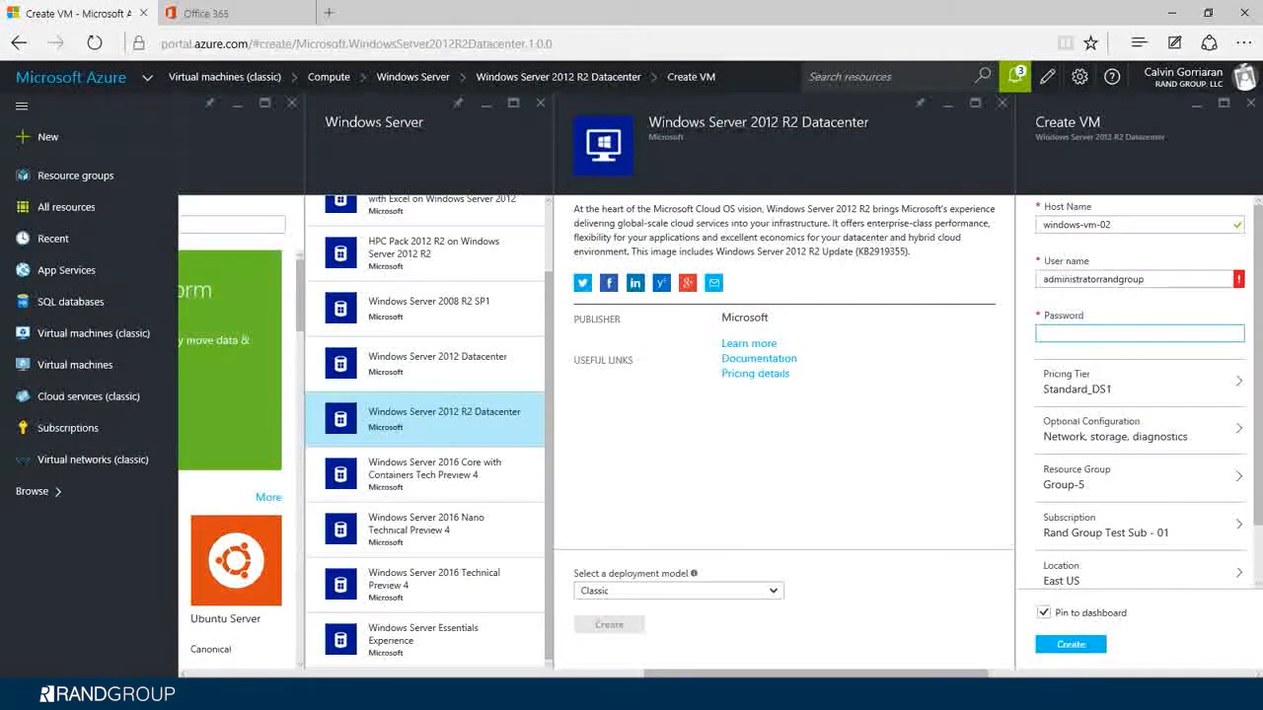
pyautogui.click(1145, 279)
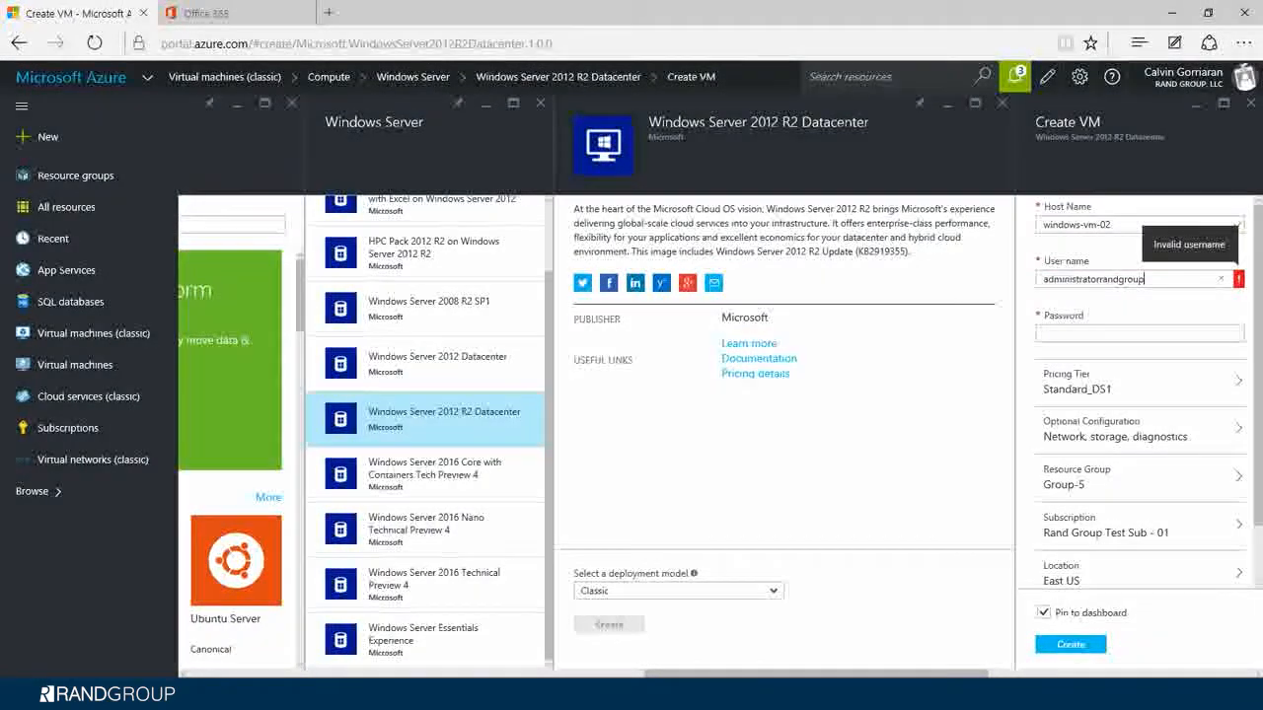
pyautogui.hotkey('ctrl', 'a')
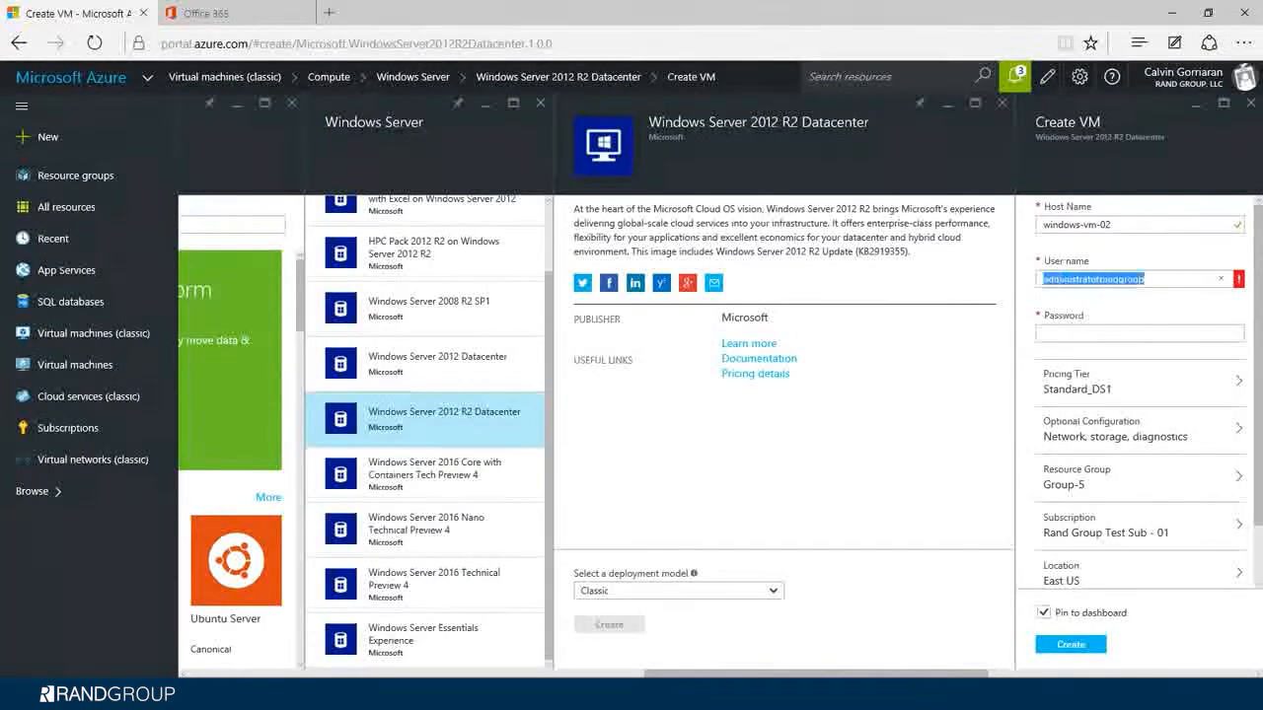
pyautogui.write('randgroup')
pyautogui.press('Tab')
# - Enter the VM's account password with at least three character classes and open the pricing tier choices
pyautogui.write('****')
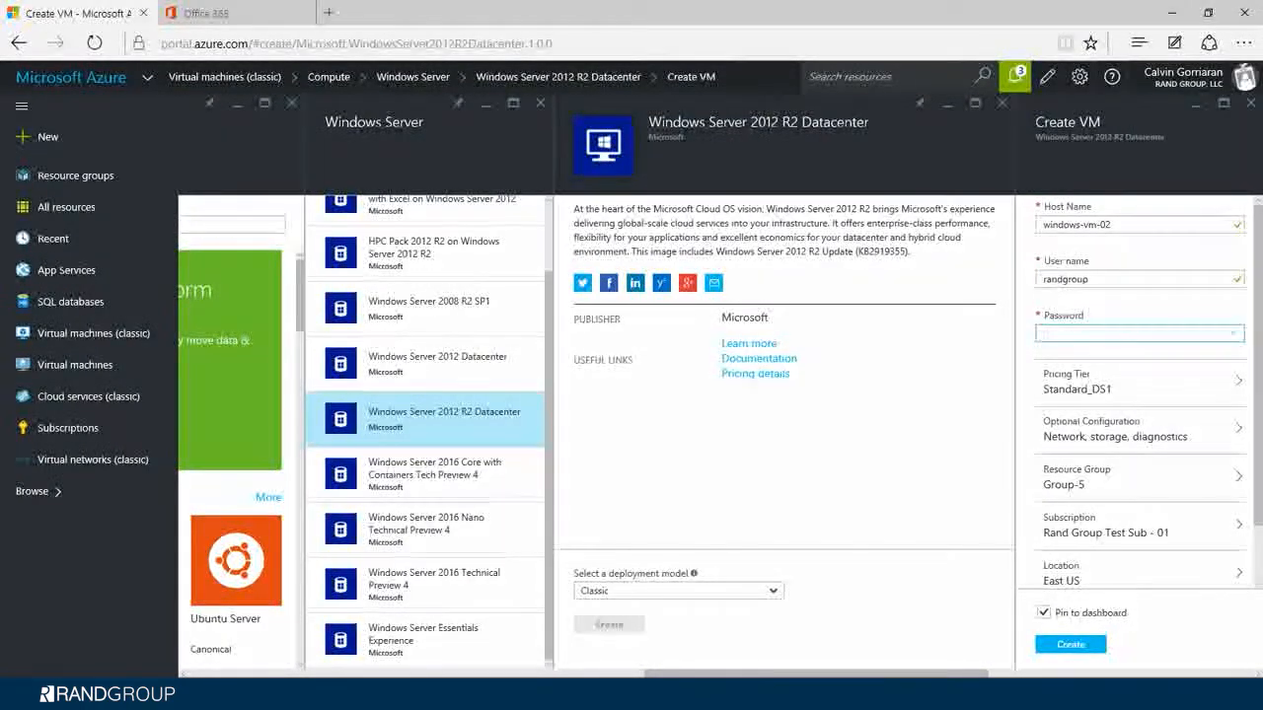
pyautogui.write('***')
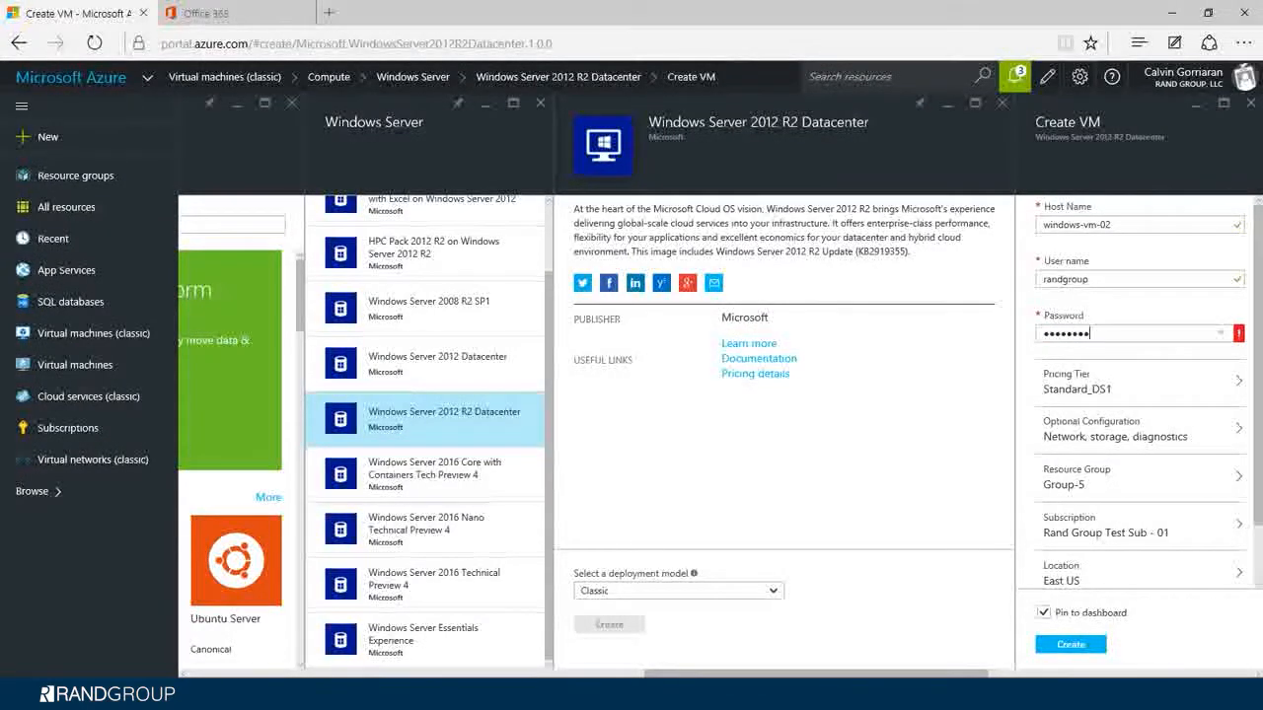
pyautogui.click(1051, 382)
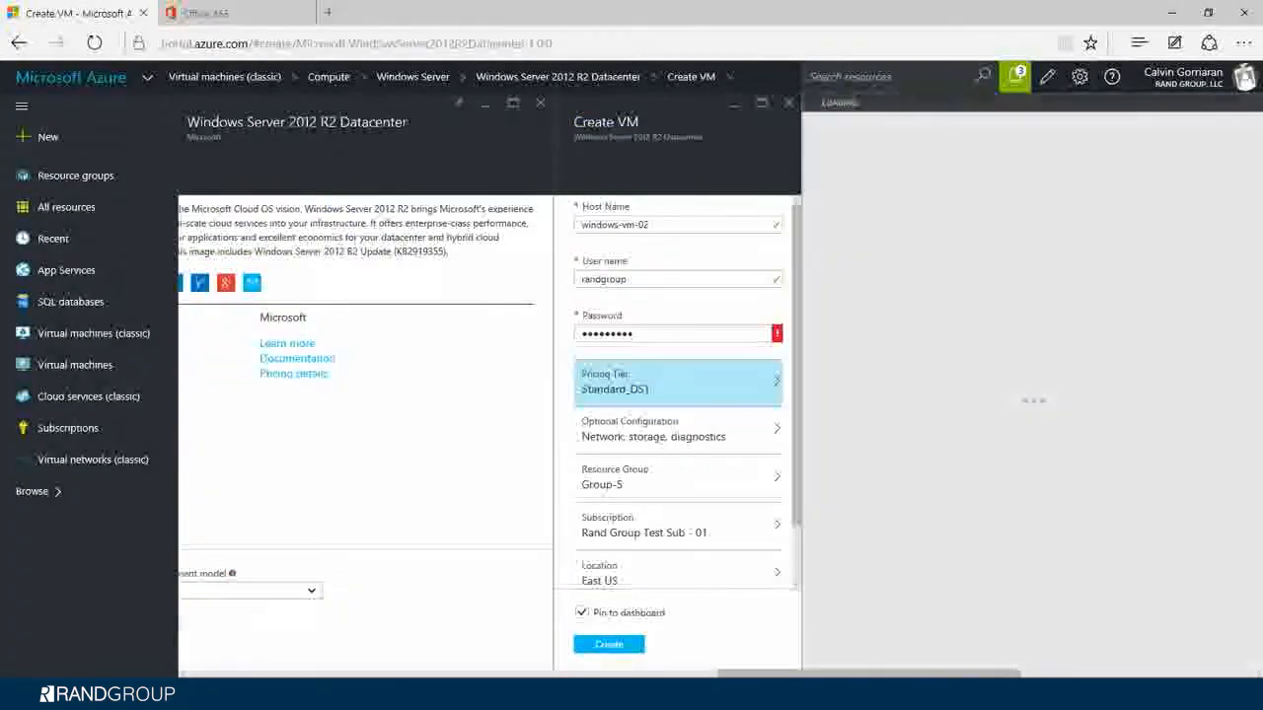
pyautogui.click(634, 333)
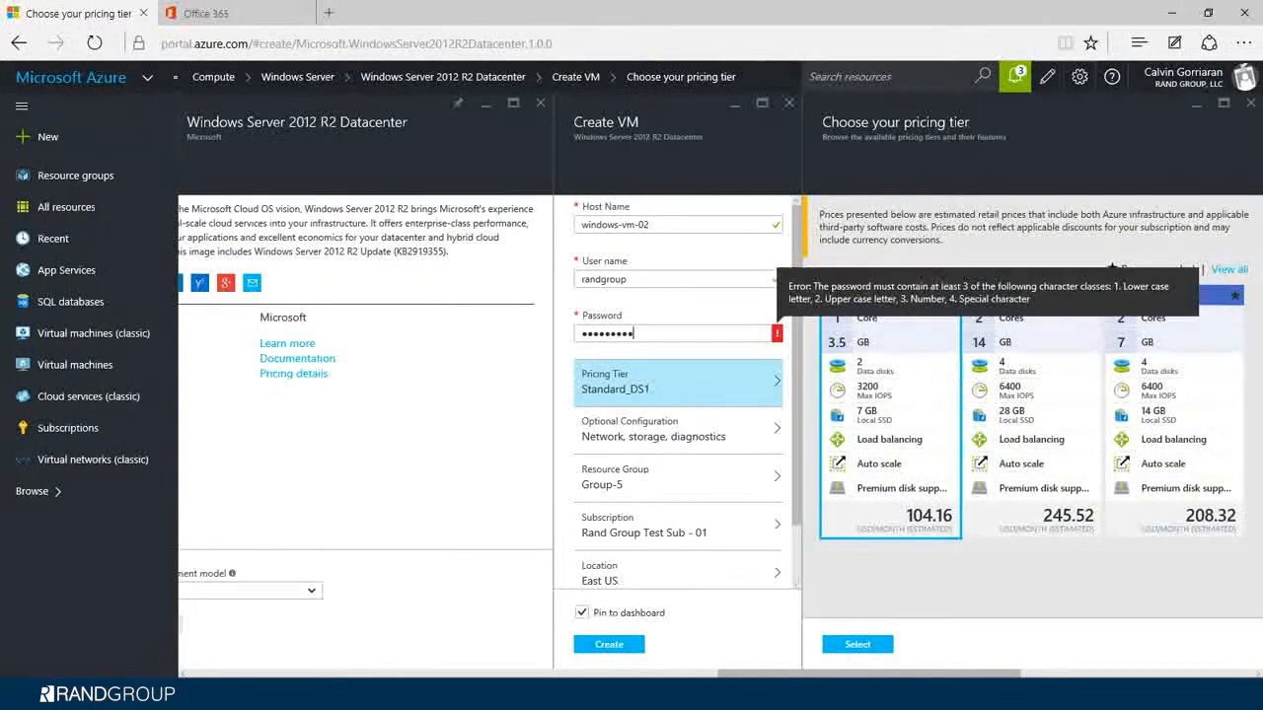
pyautogui.write('*')
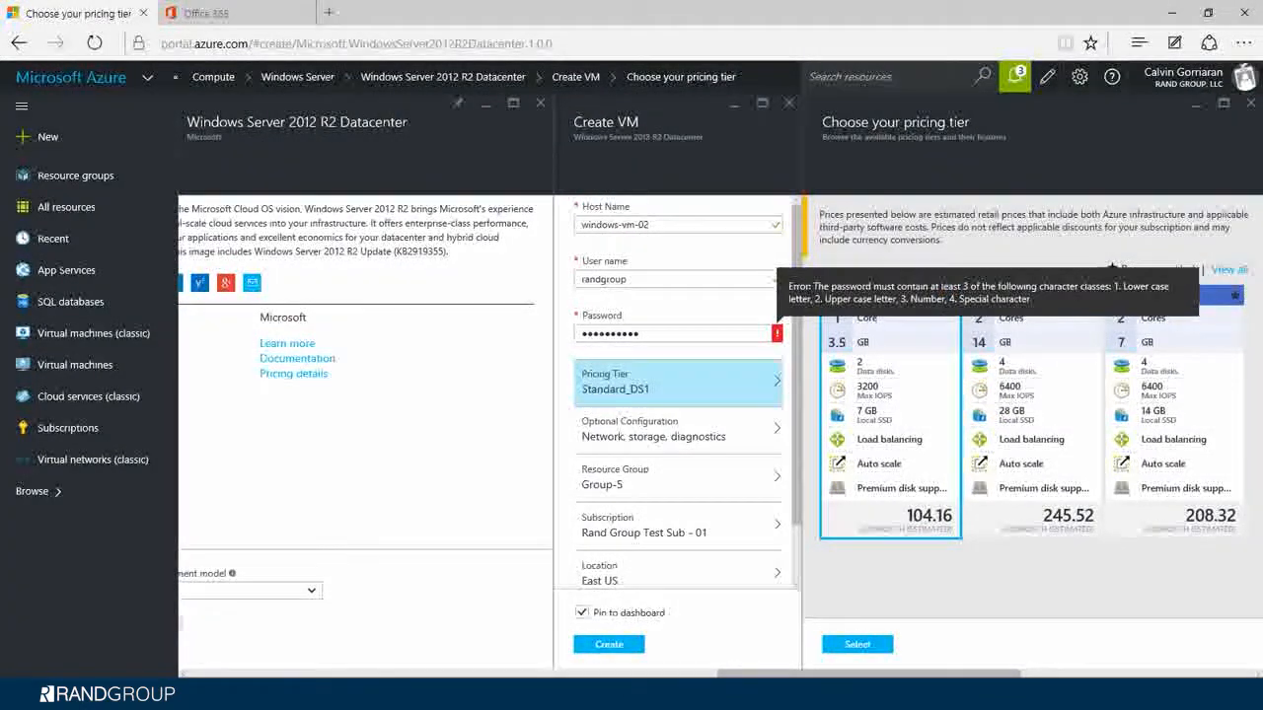
pyautogui.hotkey('ctrl', 'a')
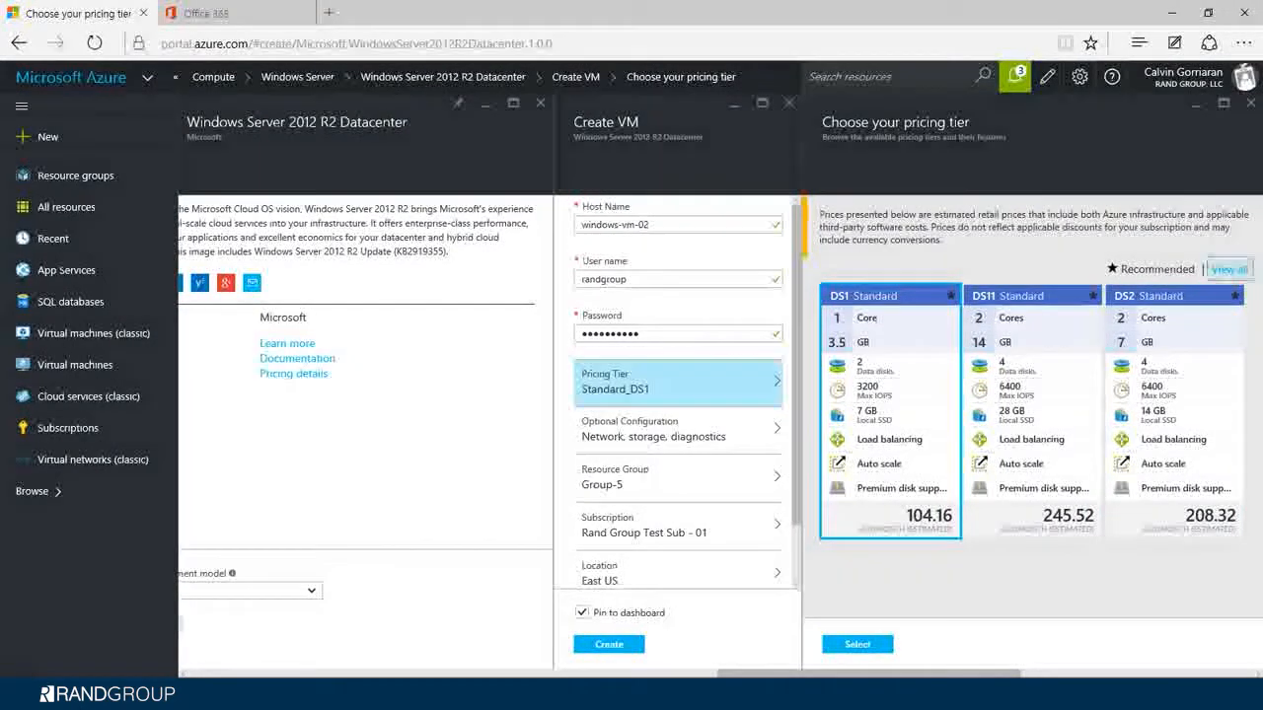
# - Look through all available VM pricing tiers, return to the recommended ones and select DS1 Standard
pyautogui.click(1230, 269)
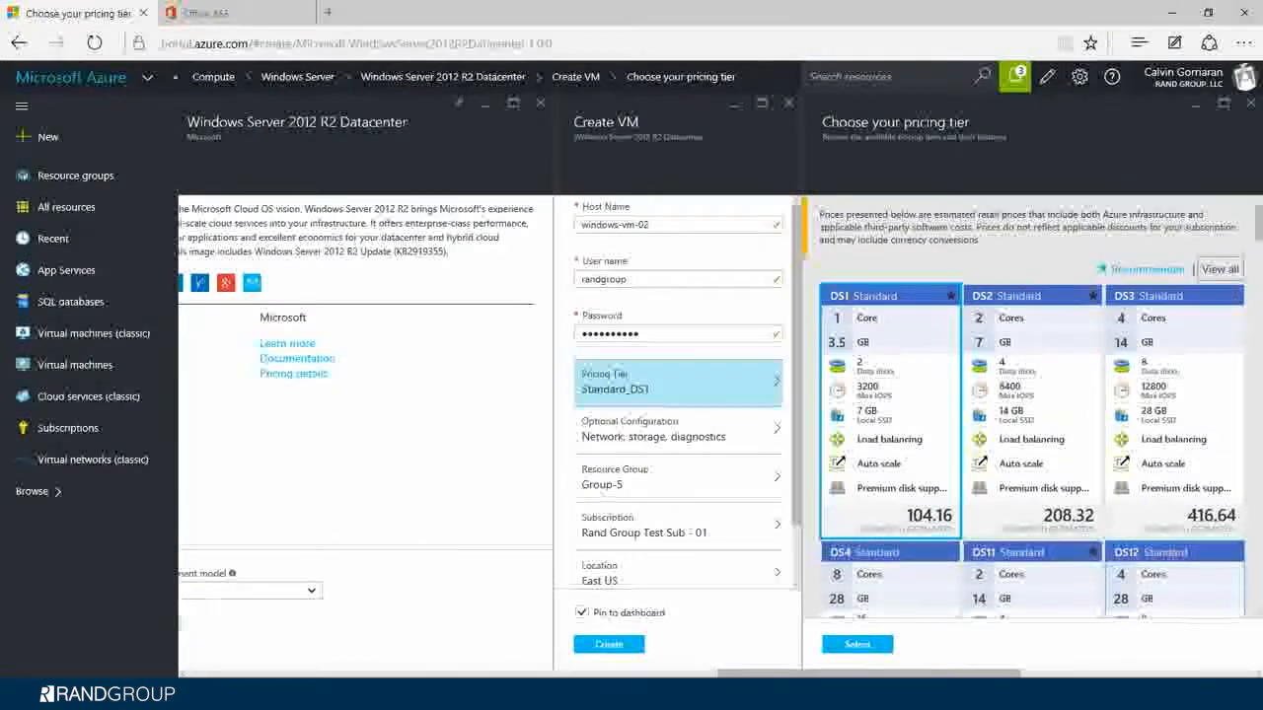
pyautogui.scroll(-5, 1223, 272)
pyautogui.scroll(-15, 1032, 409)
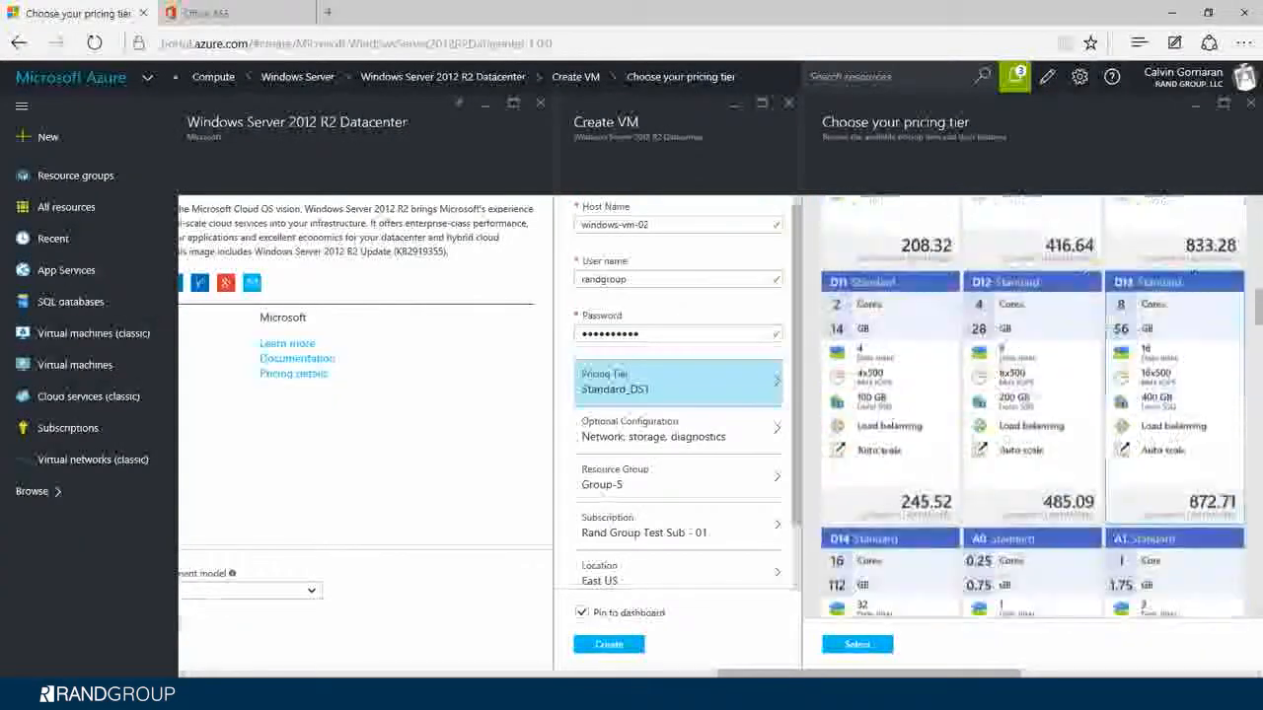
pyautogui.scroll(-7, 1174, 335)
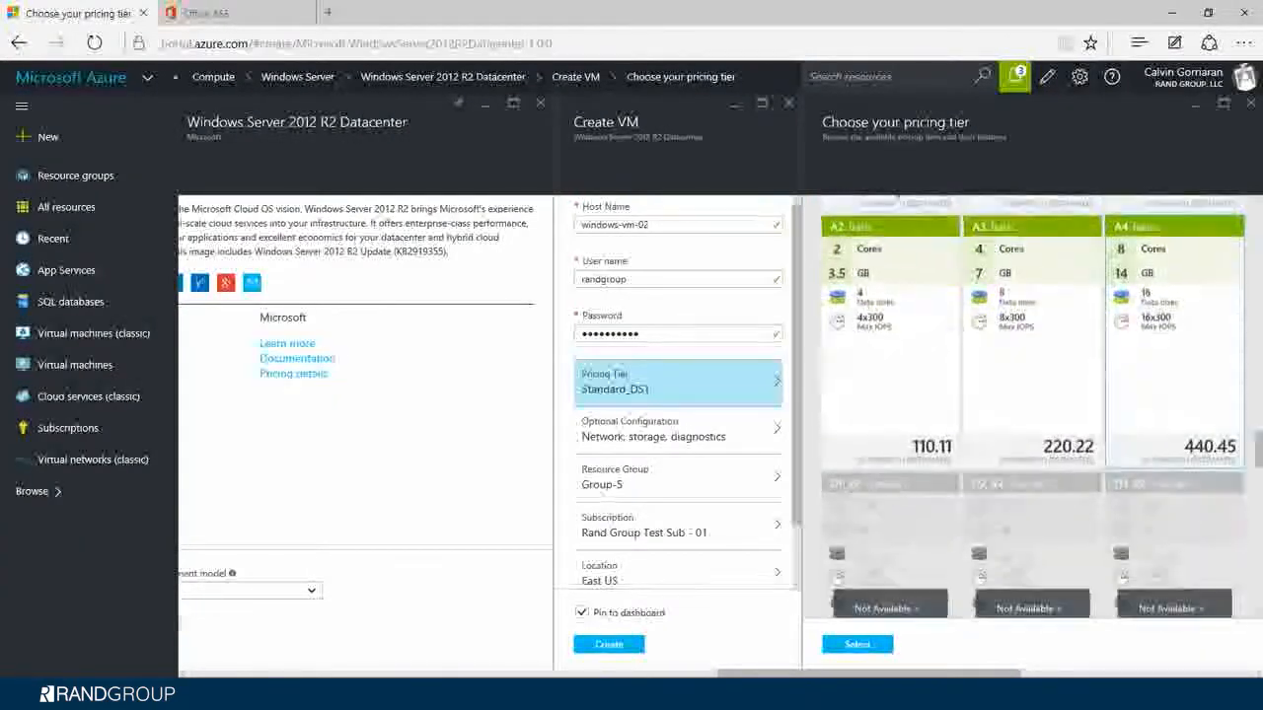
pyautogui.scroll(7, 1174, 336)
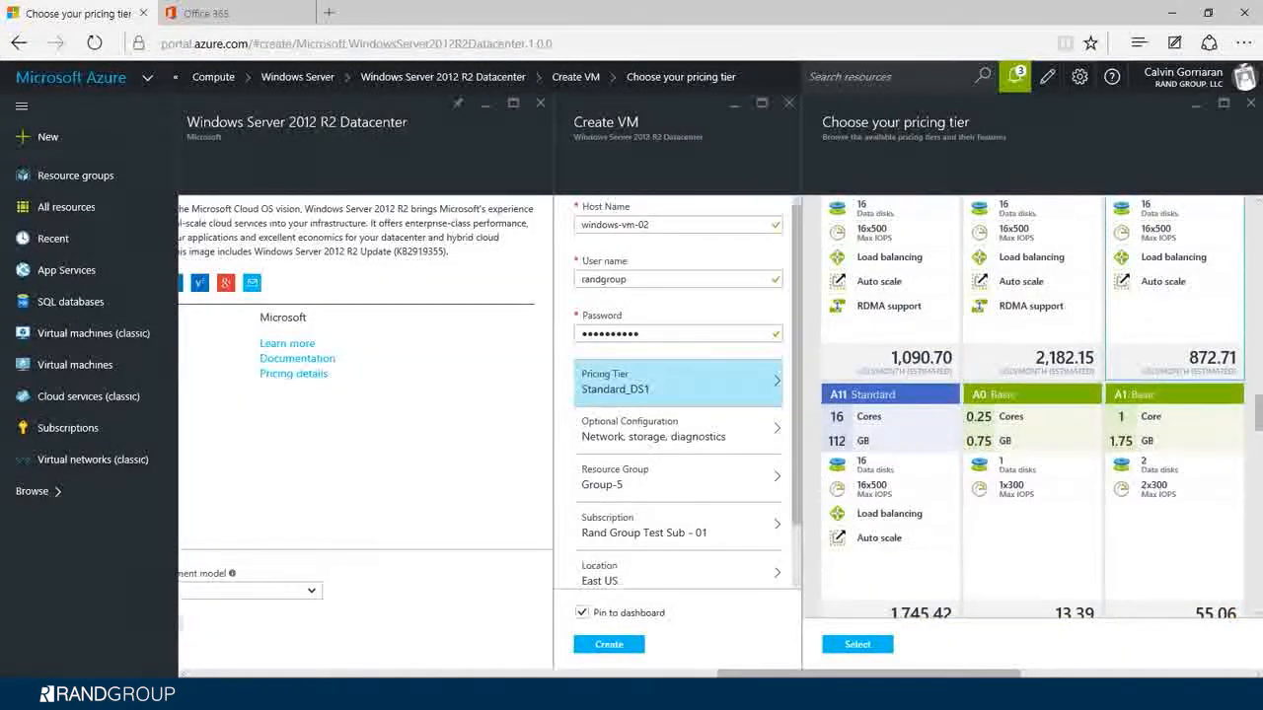
pyautogui.scroll(-4, 1032, 409)
pyautogui.scroll(-8, 1032, 409)
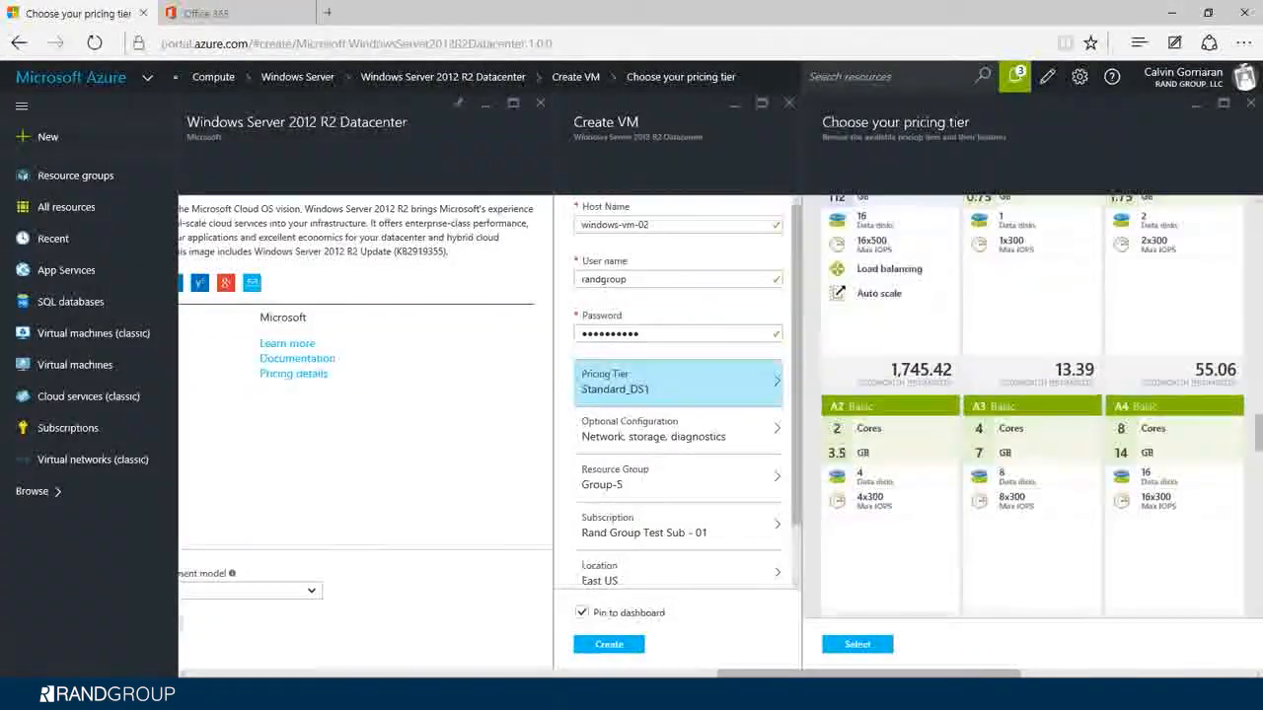
pyautogui.scroll(15, 1032, 409)
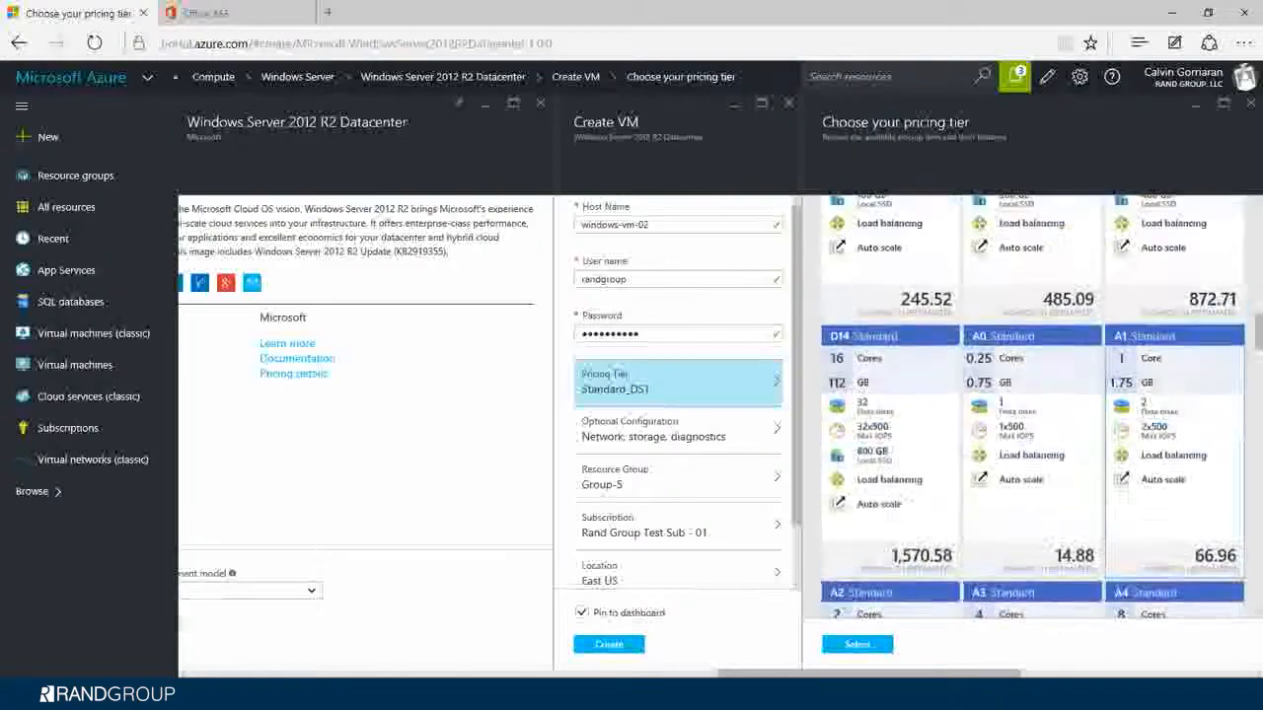
pyautogui.click(1150, 269)
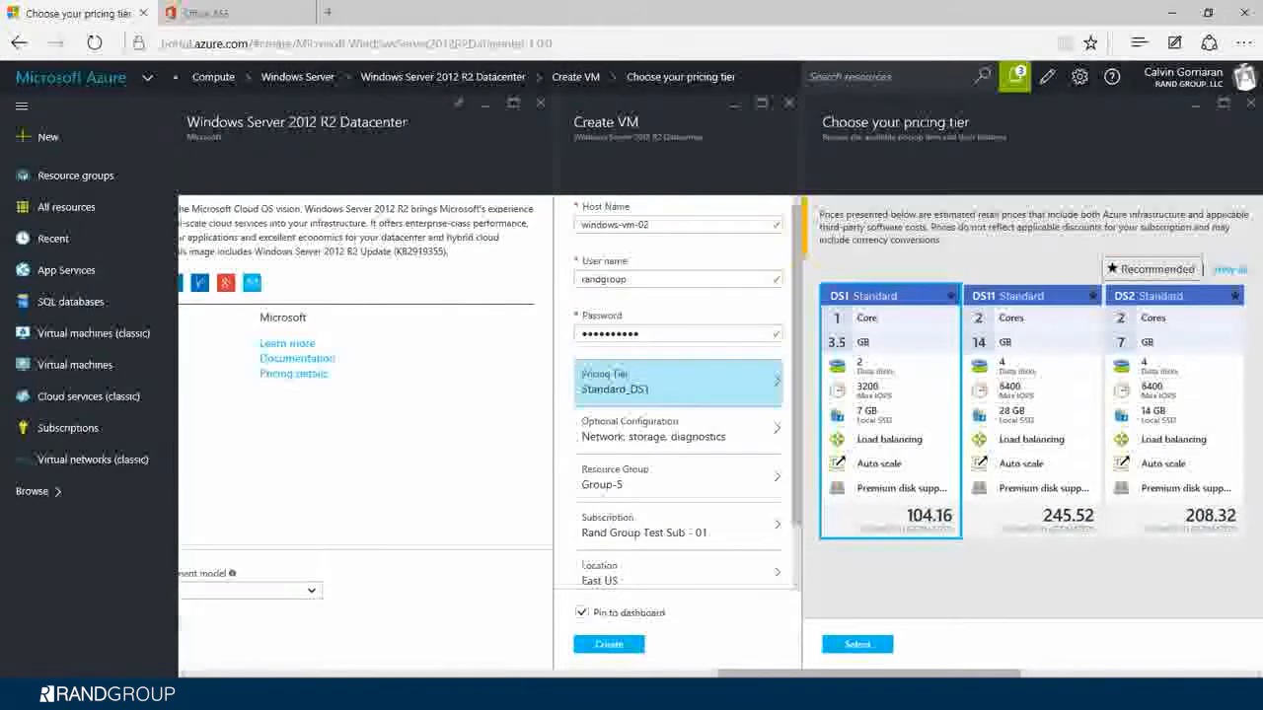
pyautogui.click(857, 643)
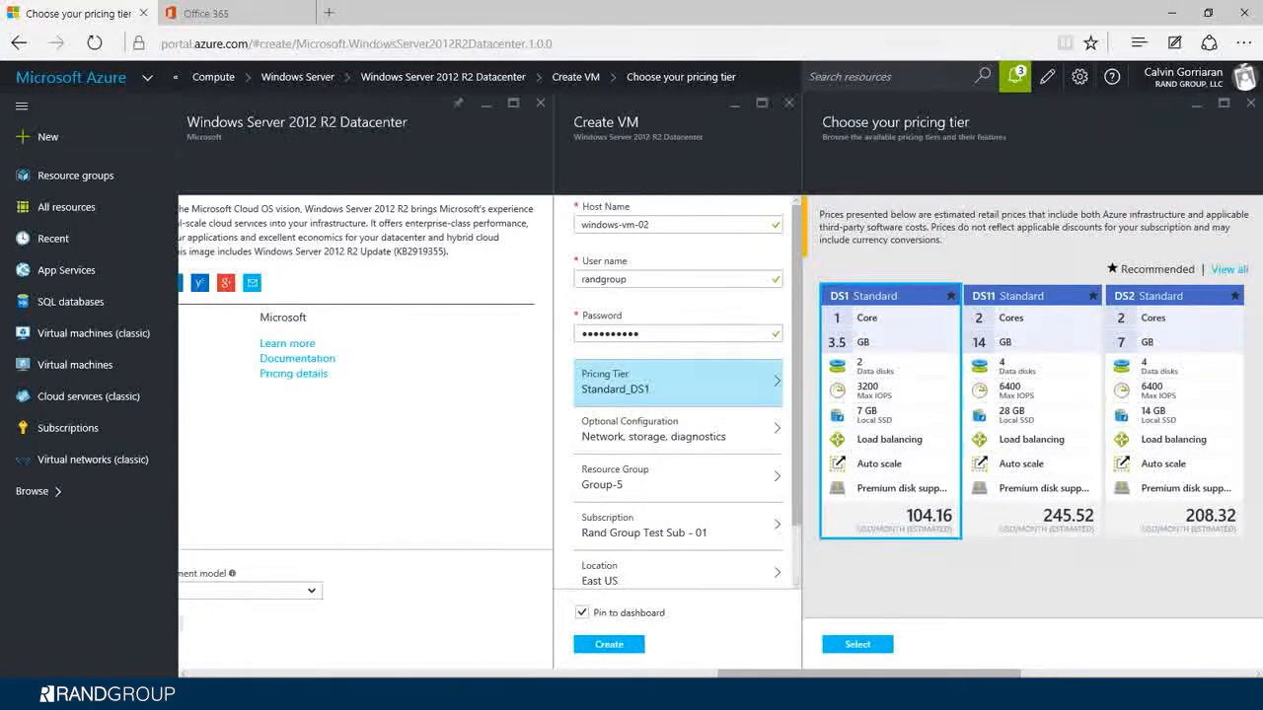
# - Set the VM's location to South Central US and create the VM
pyautogui.click(651, 572)
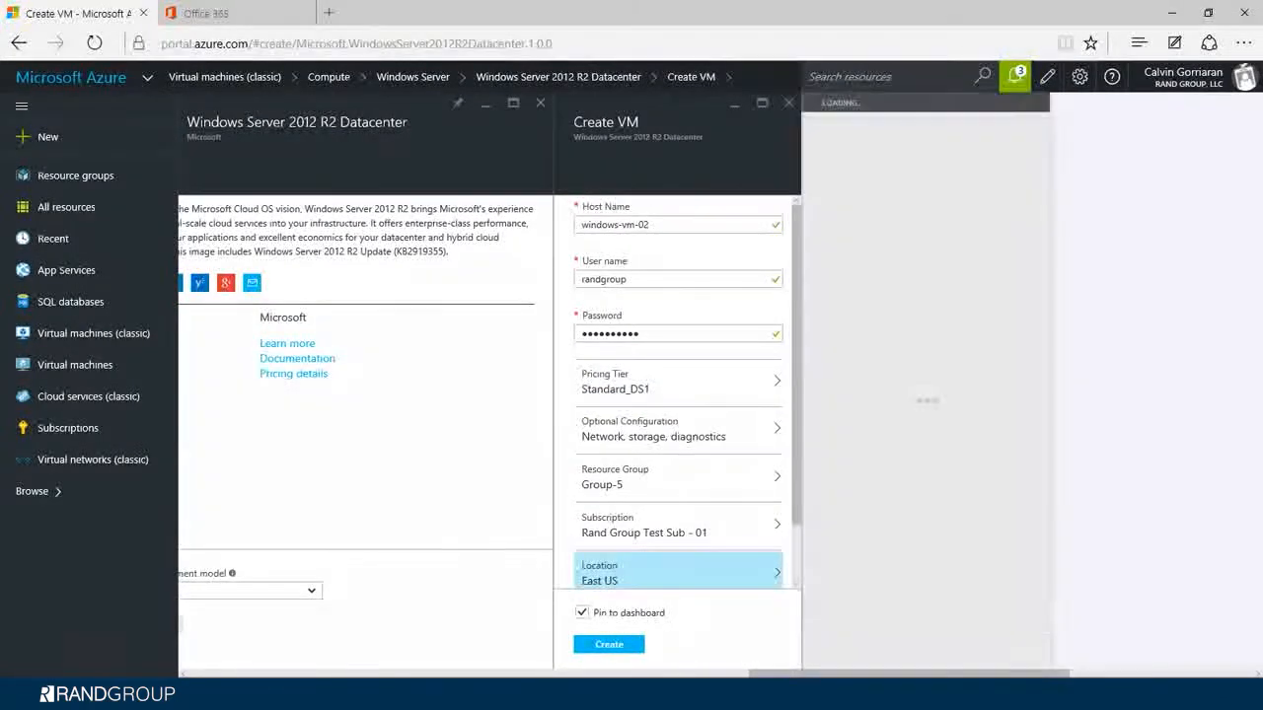
pyautogui.click(863, 267)
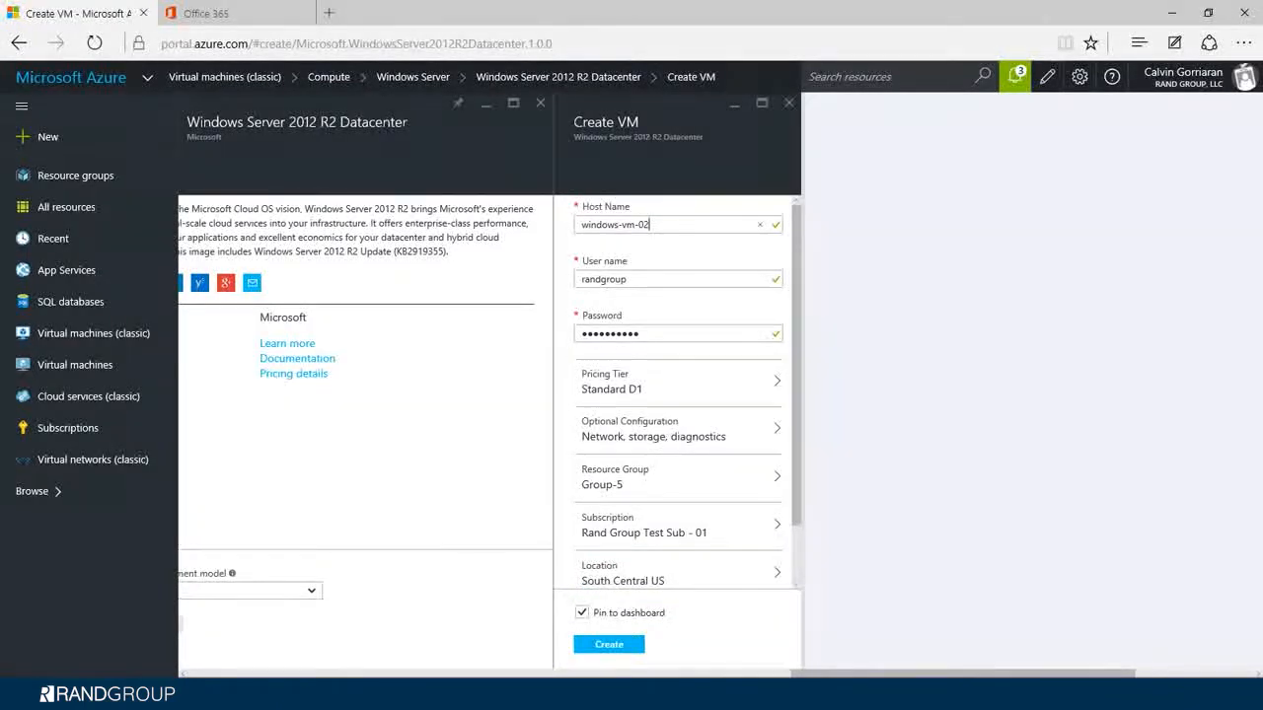
pyautogui.click(608, 644)
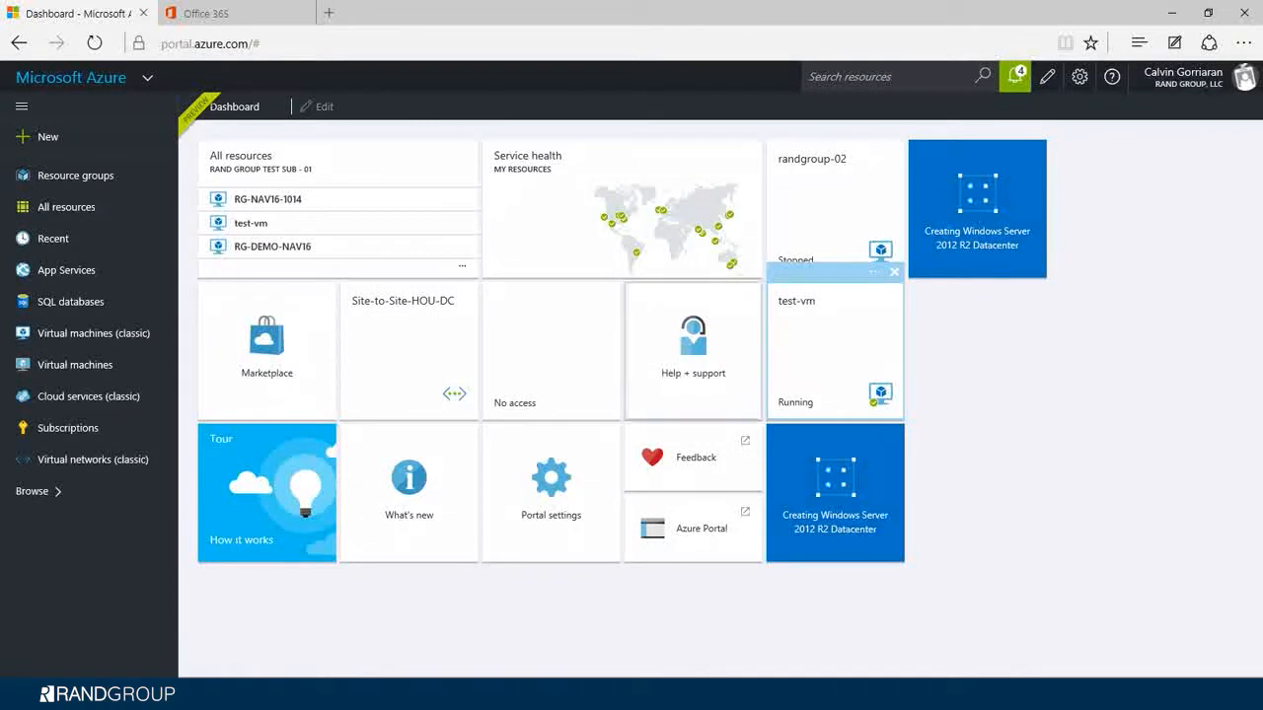
# - Switch to Office 365 and review its Office software install options and the phone and tablet choices
pyautogui.click(212, 12)
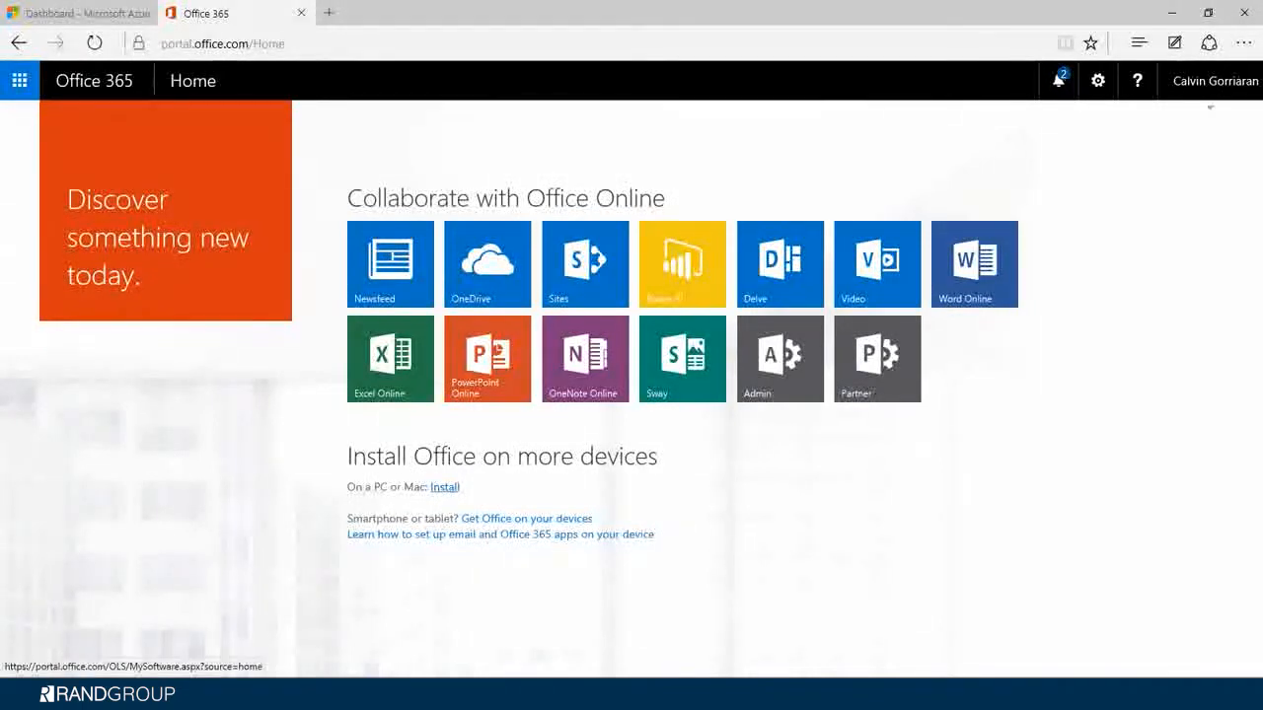
pyautogui.click(445, 487)
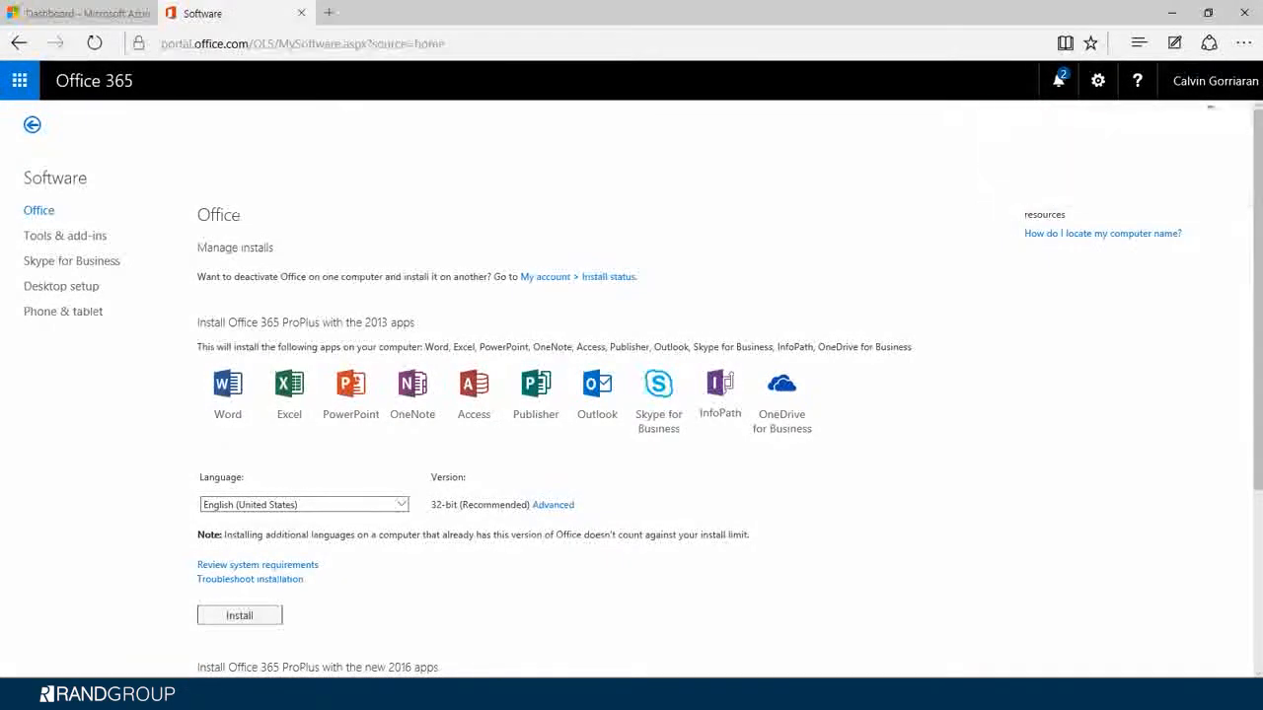
pyautogui.scroll(-3, 632, 394)
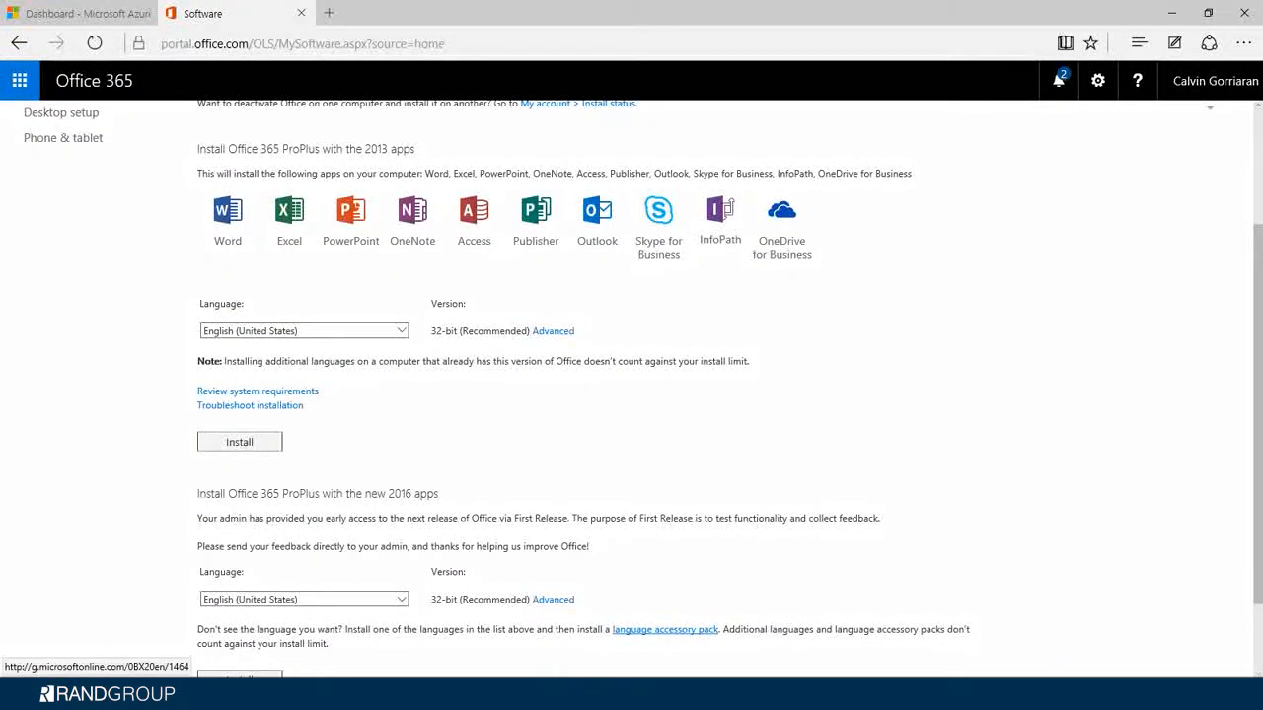
pyautogui.scroll(3, 665, 632)
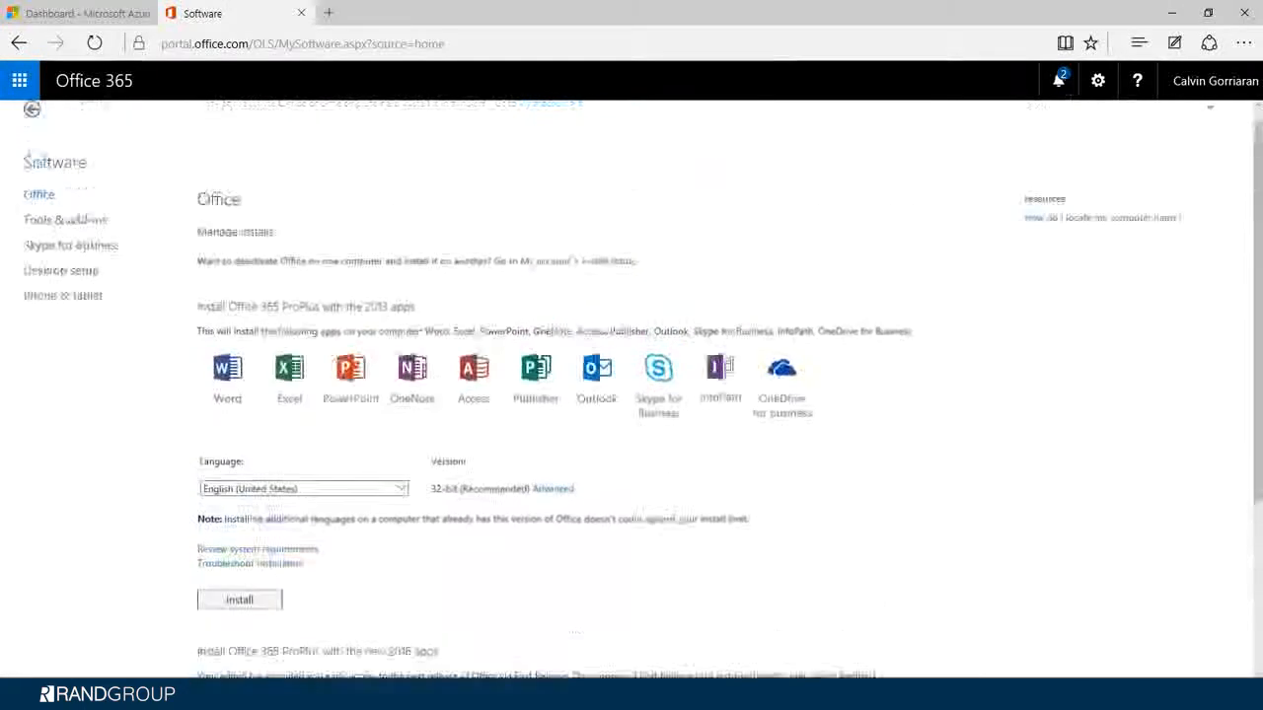
pyautogui.click(63, 311)
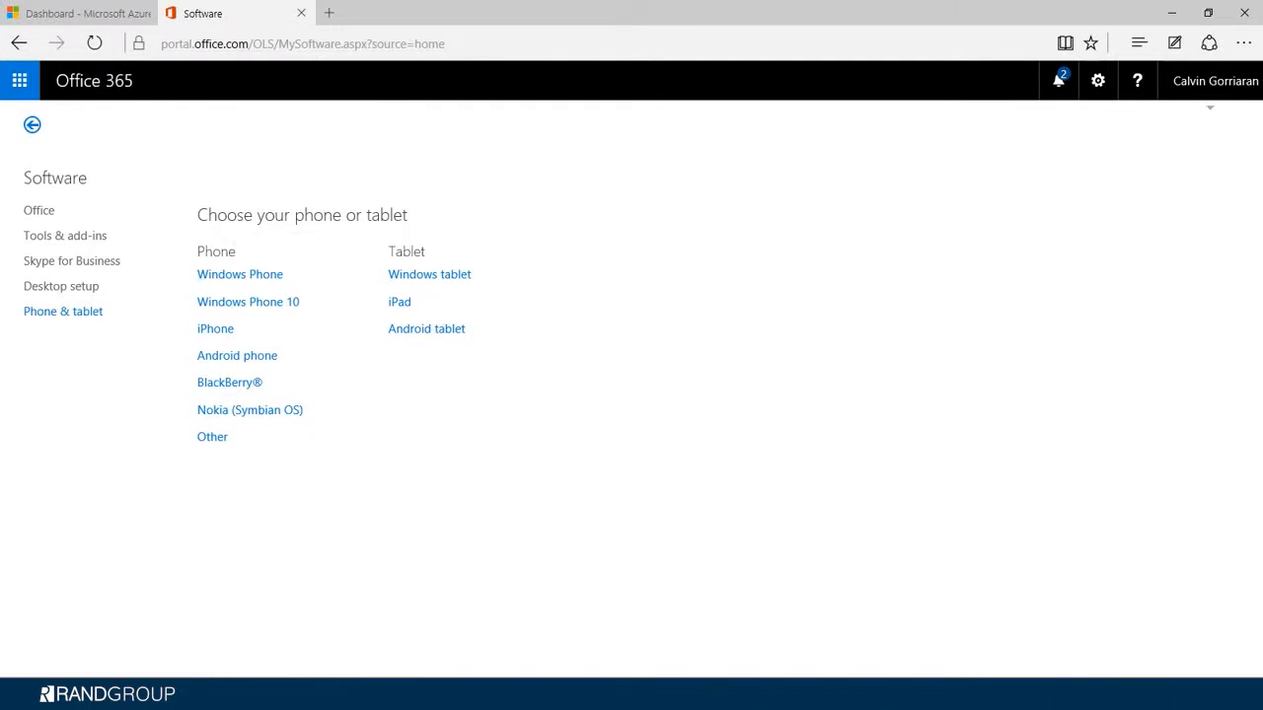
# - Open the Office 365 admin center and review its current service health and planned maintenance
pyautogui.click(20, 80)
pyautogui.click(216, 352)
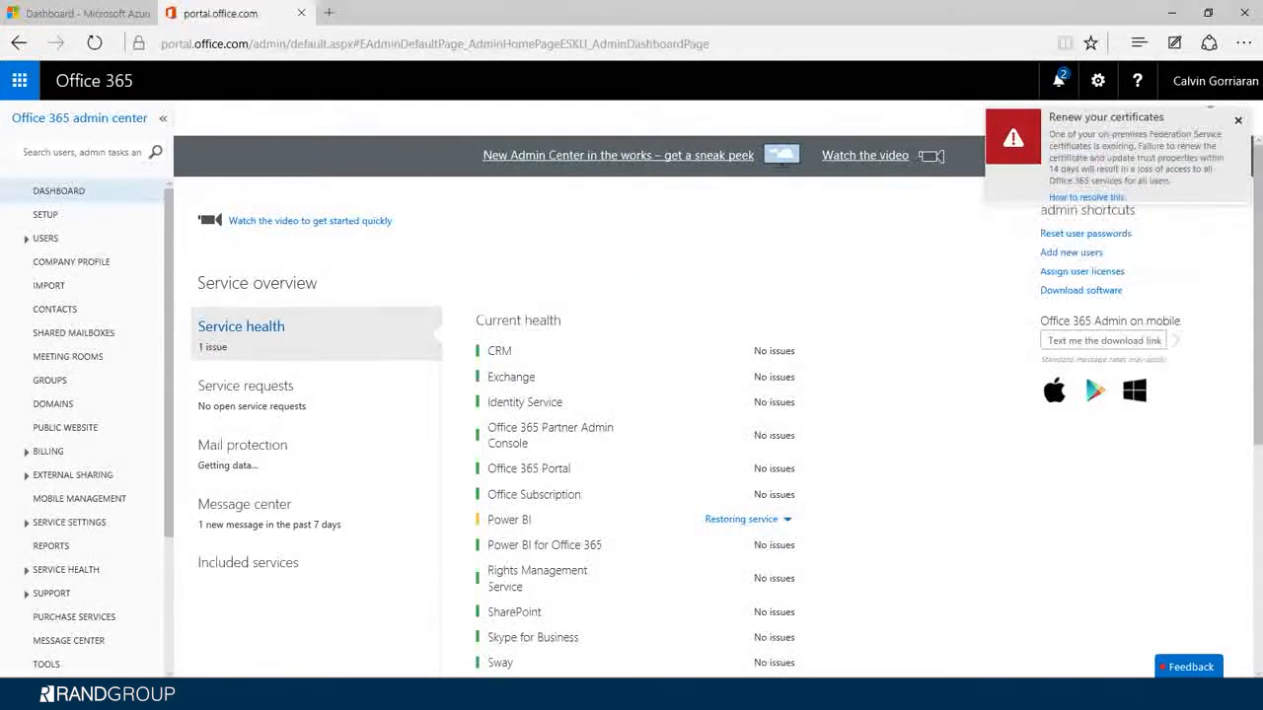
pyautogui.scroll(-2, 631, 414)
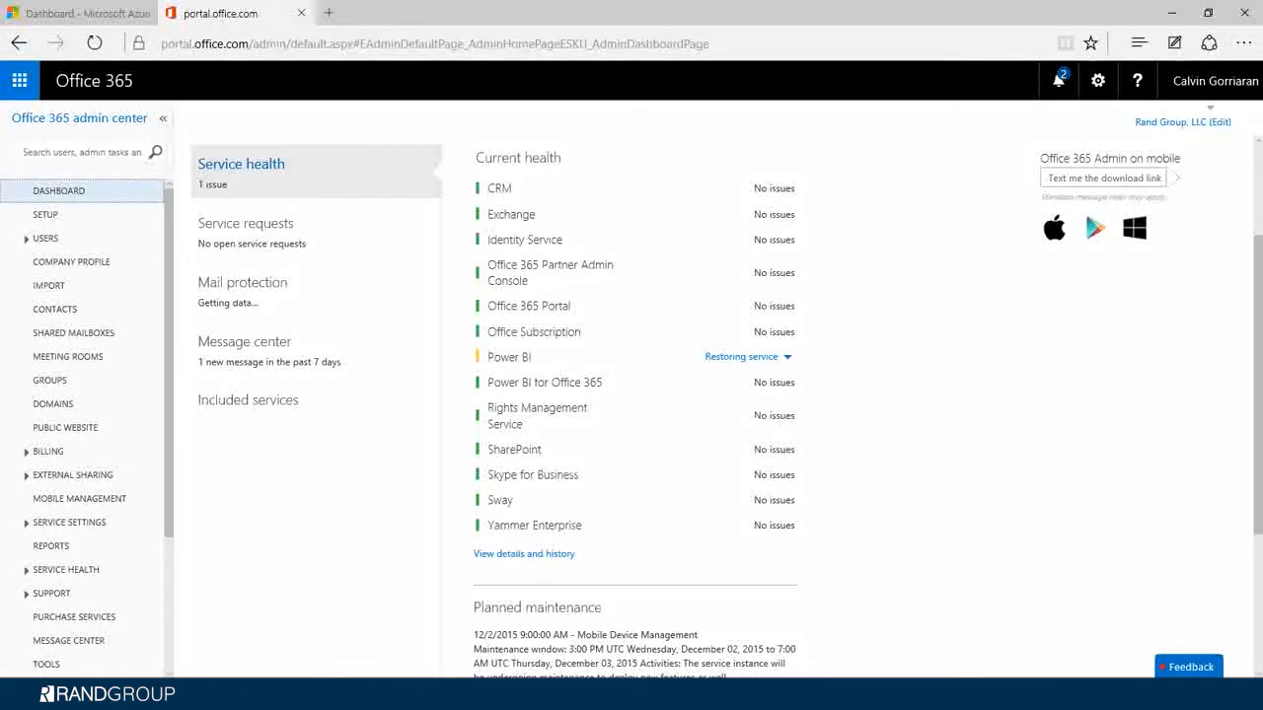
pyautogui.scroll(-3, 631, 395)
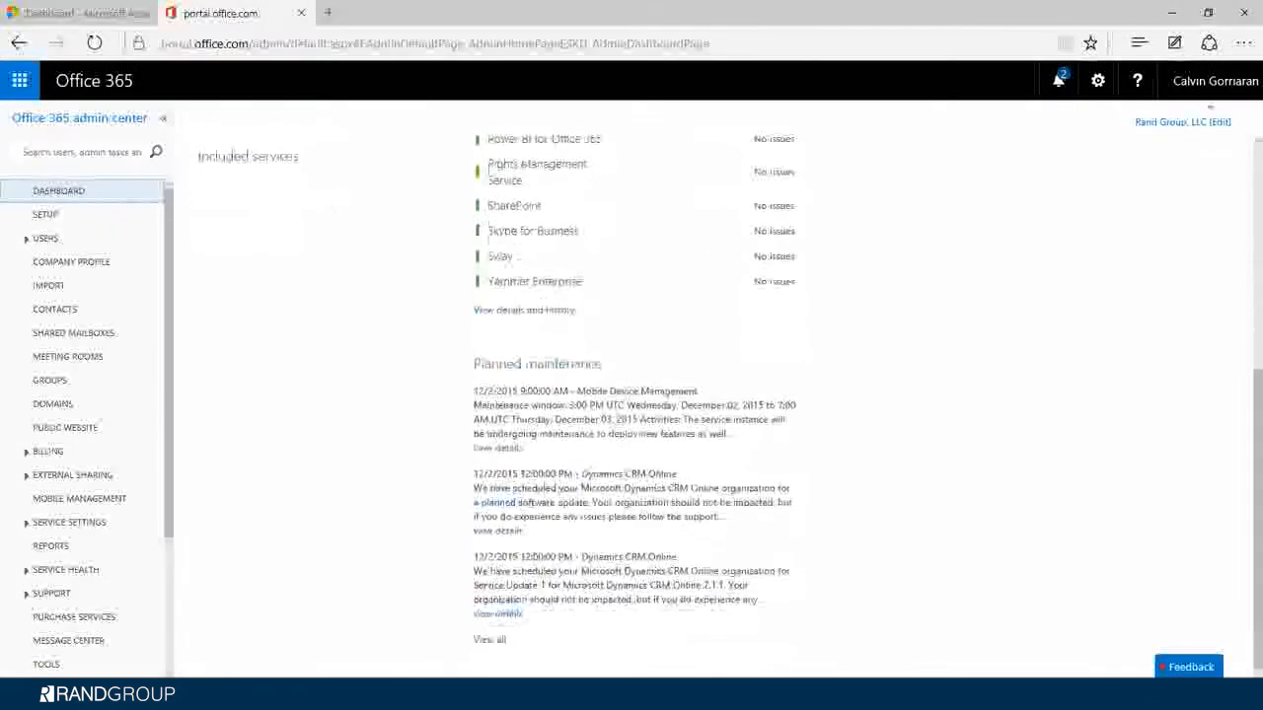
# - Expand the Users section, view the Exchange admin center and return to the Office 365 admin center
pyautogui.click(45, 239)
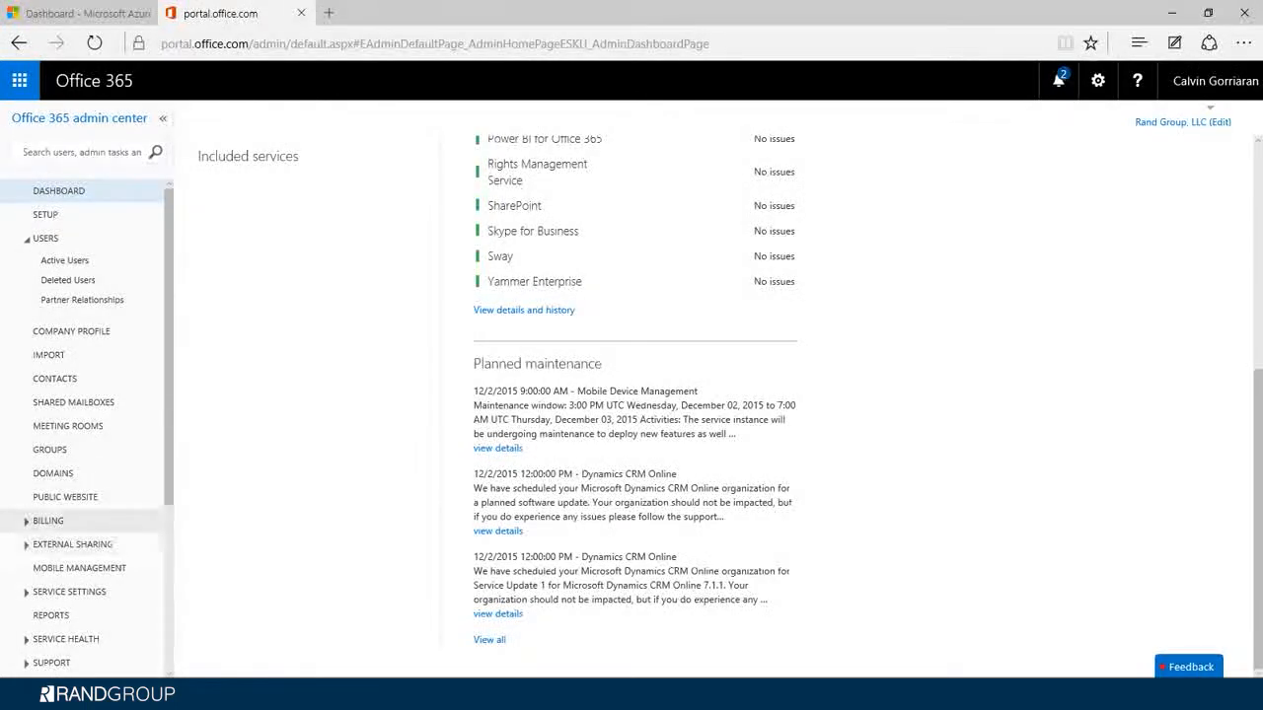
pyautogui.scroll(-5, 59, 520)
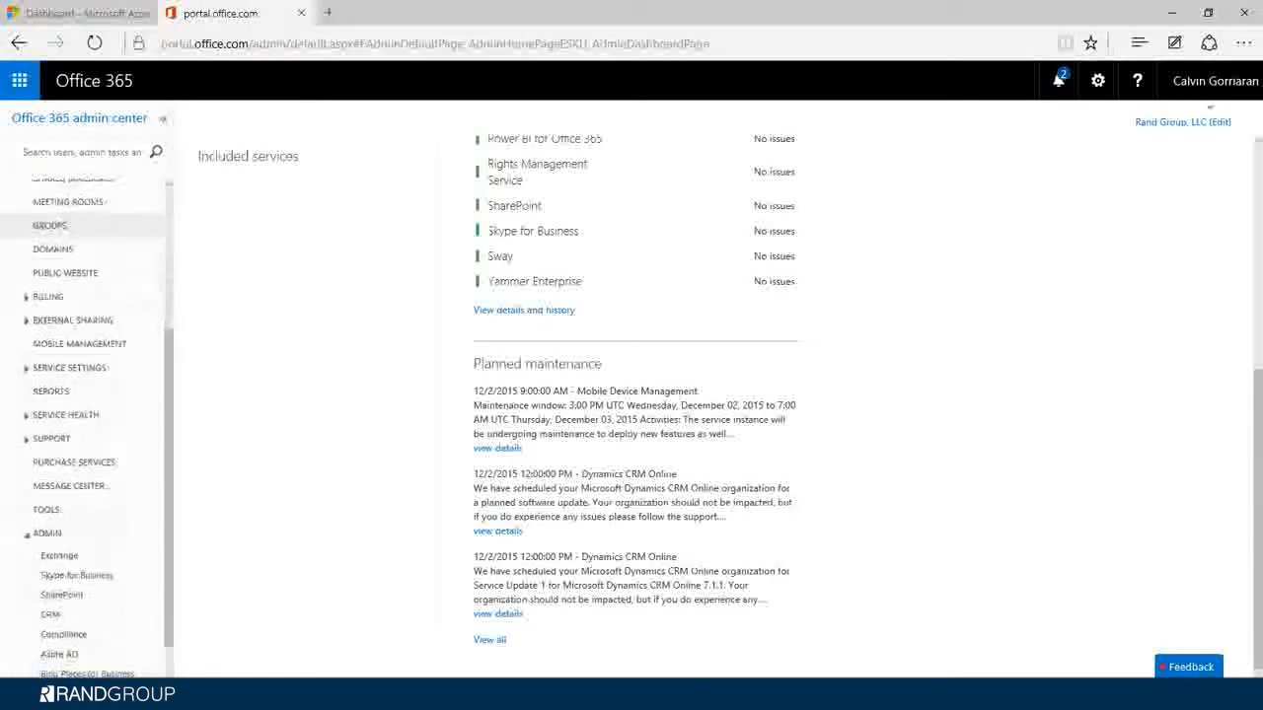
pyautogui.click(59, 520)
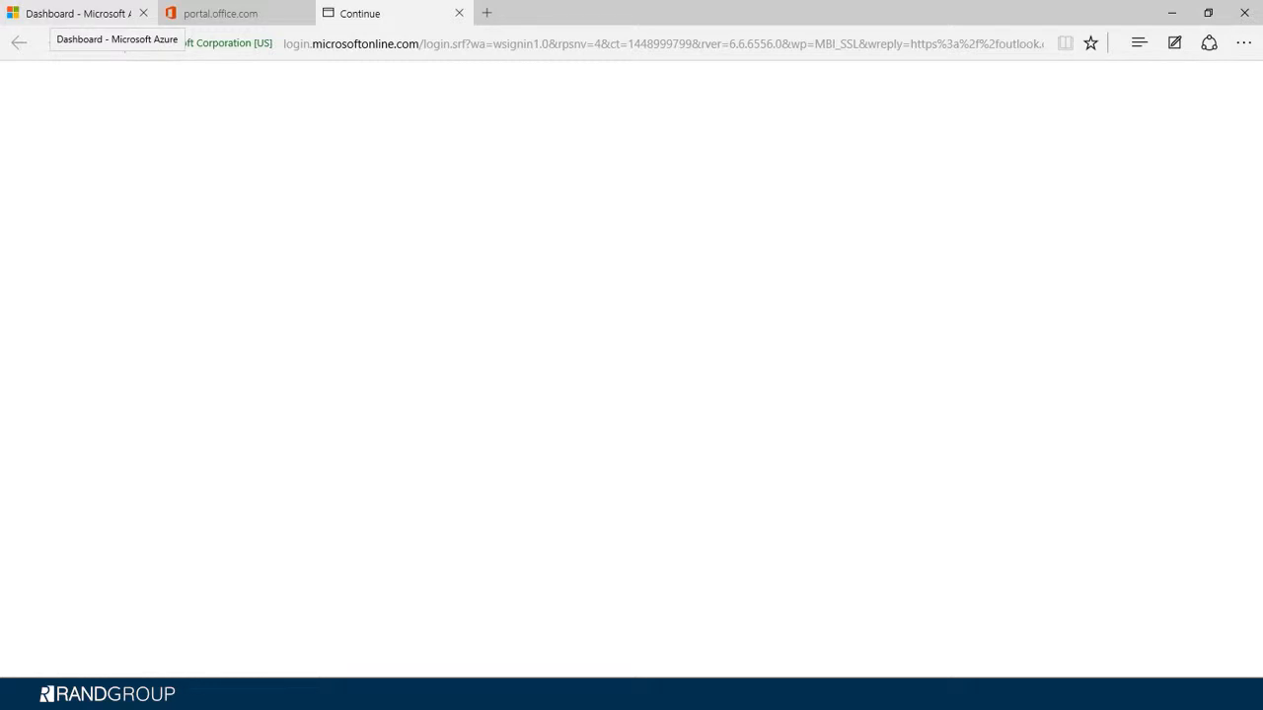
pyautogui.click(79, 13)
pyautogui.click(220, 13)
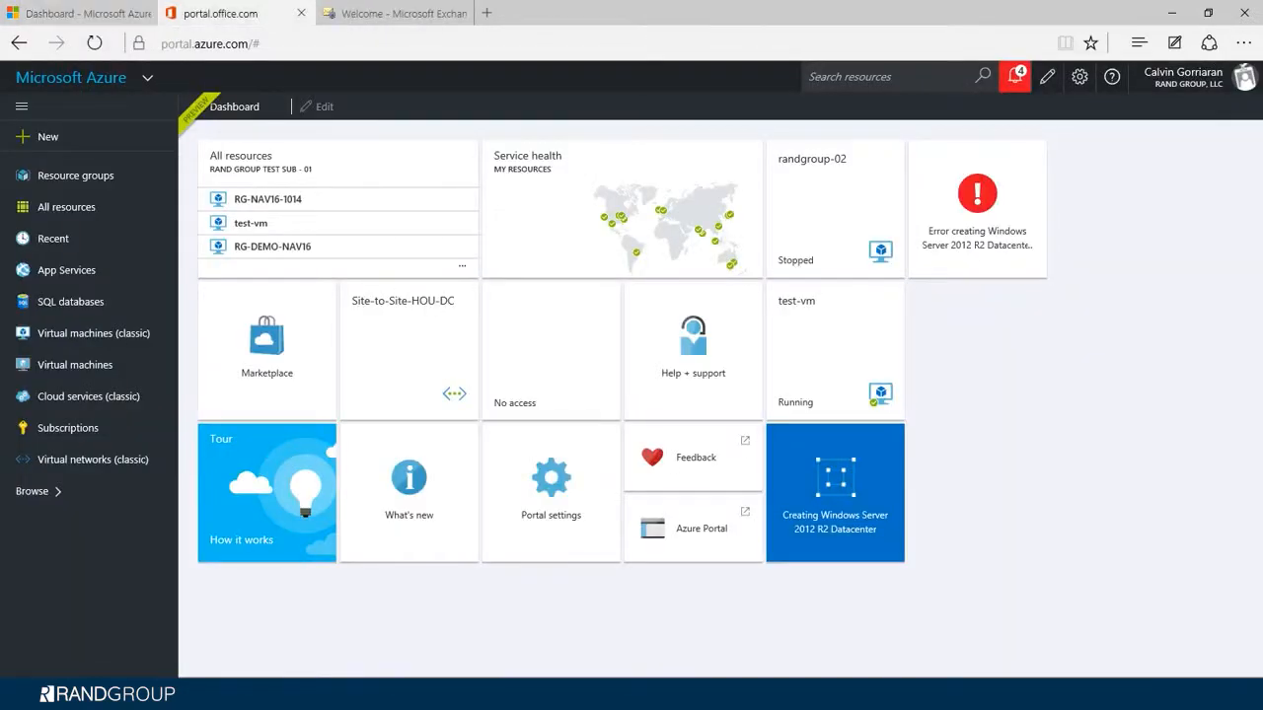
pyautogui.click(392, 13)
pyautogui.click(220, 13)
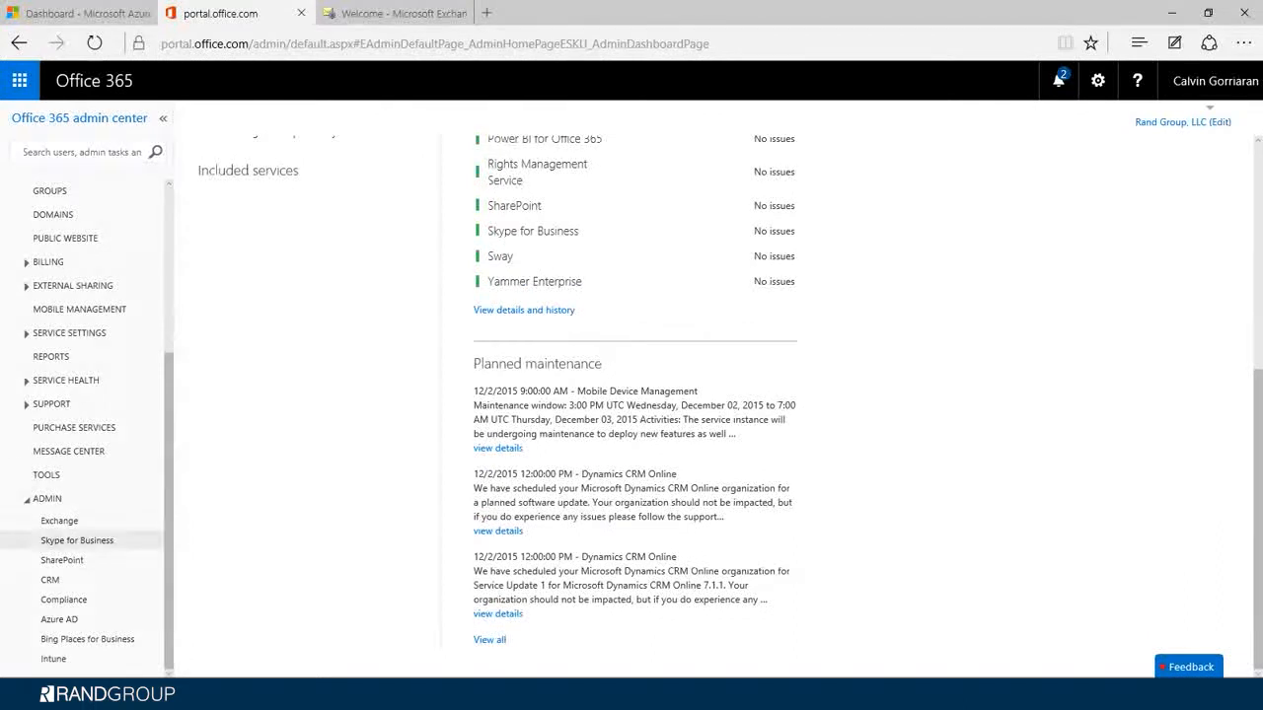
# - Open the SharePoint admin center, review its site collections and return to the Office 365 admin center
pyautogui.click(61, 559)
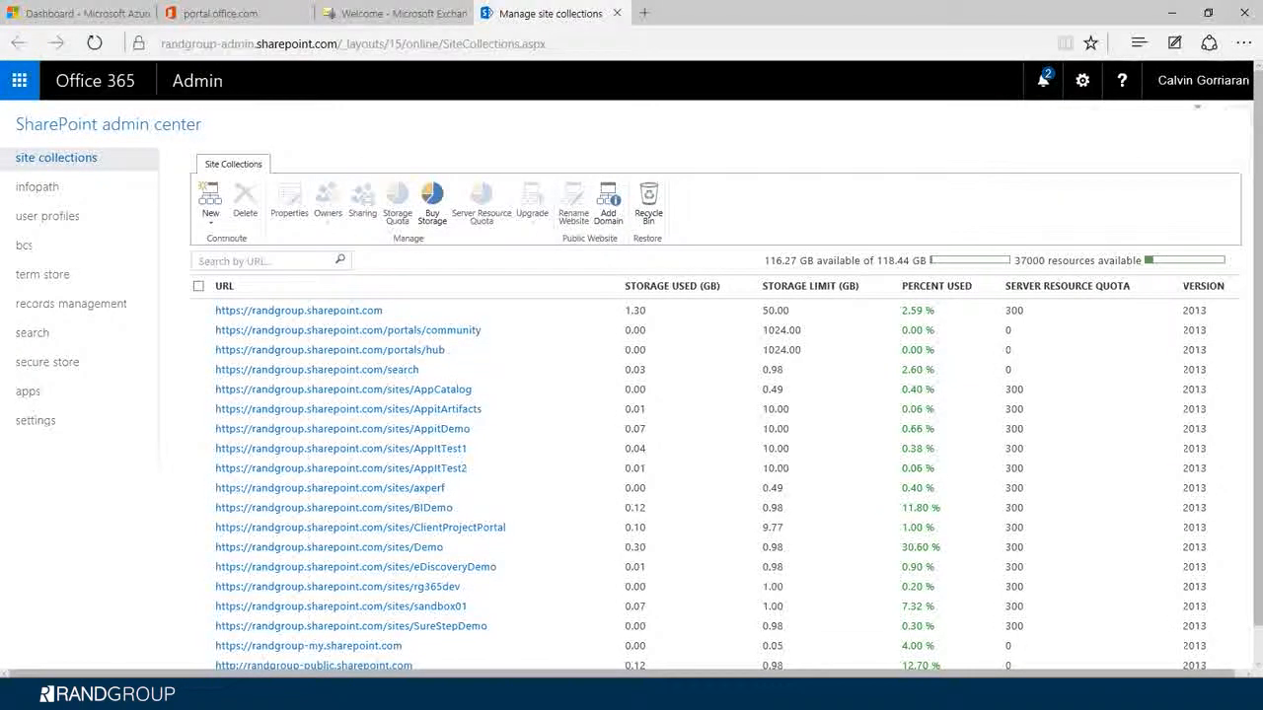
pyautogui.scroll(-1, 631, 394)
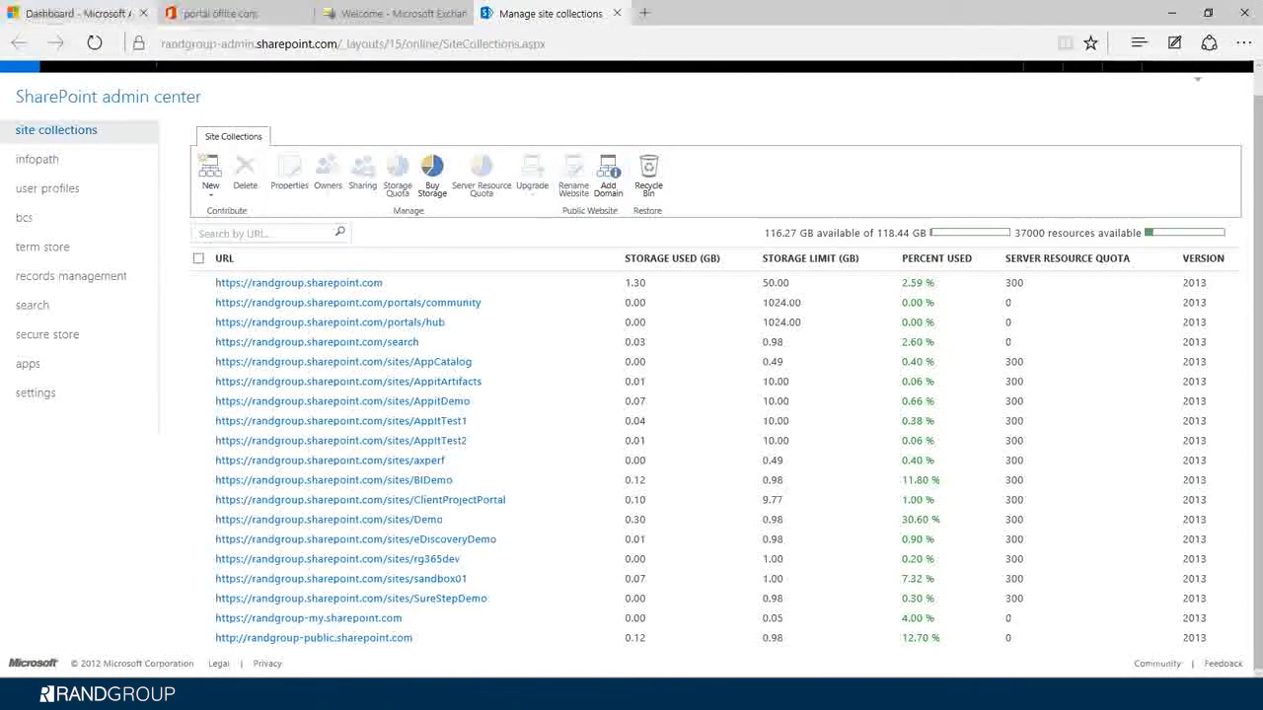
pyautogui.click(84, 13)
pyautogui.click(227, 12)
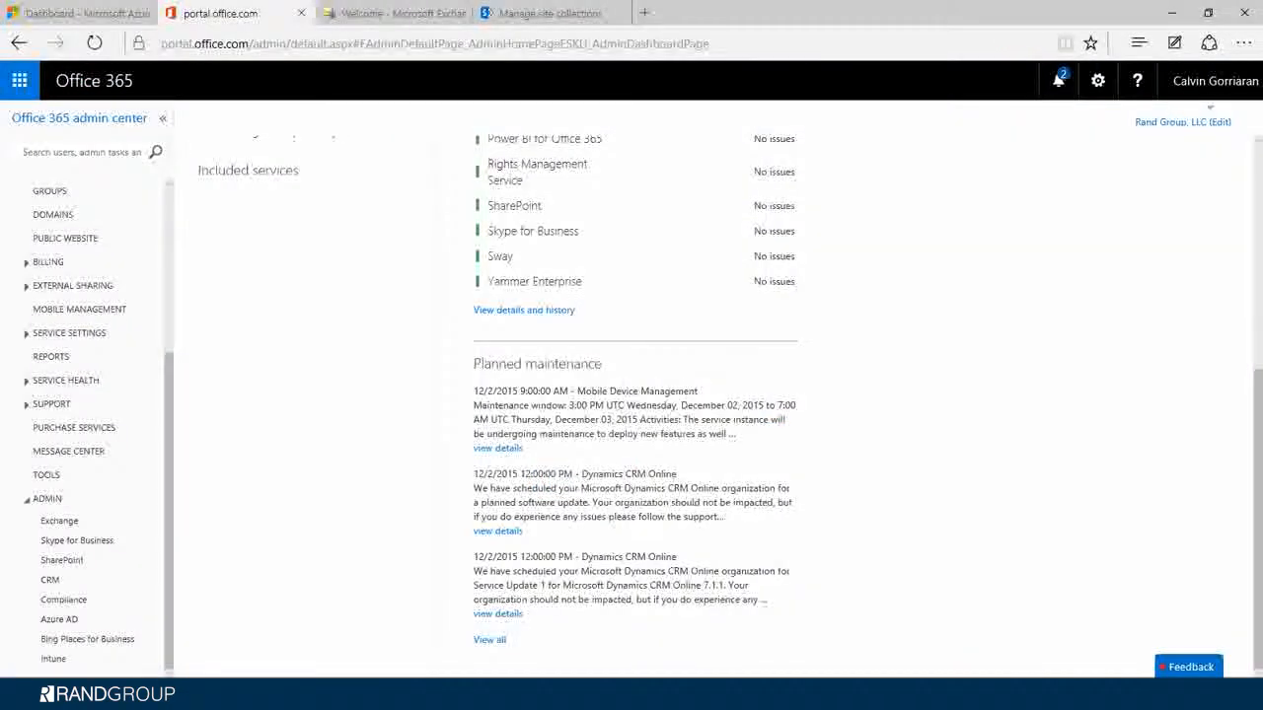
# - Open the new Admin center preview and review its Users, Billing, Service health and Message center cards
pyautogui.scroll(5, 89, 425)
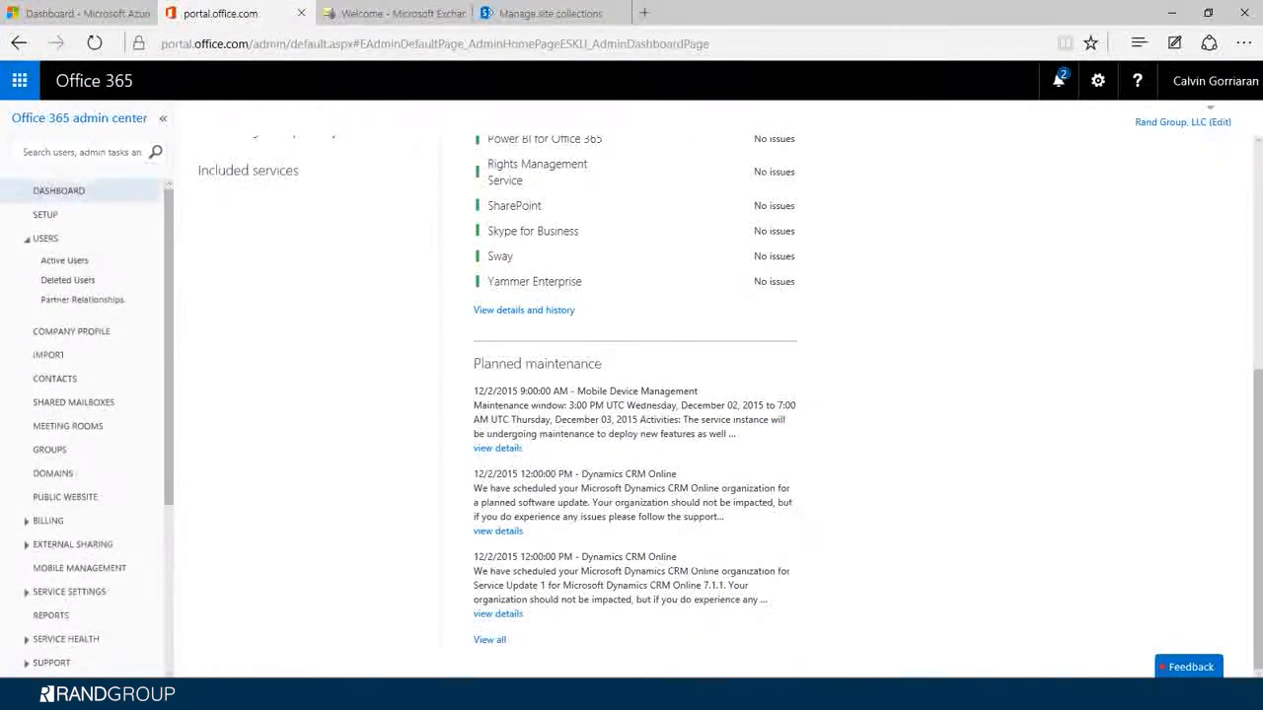
pyautogui.scroll(5, 710, 404)
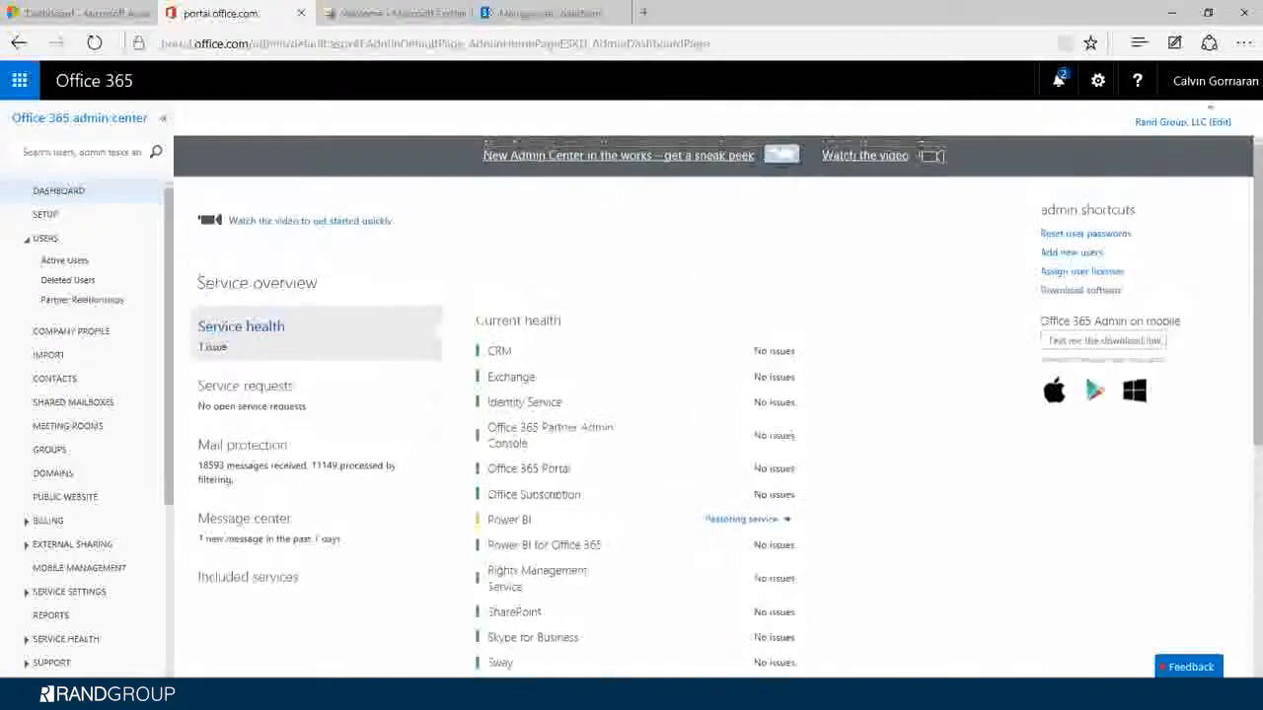
pyautogui.click(617, 155)
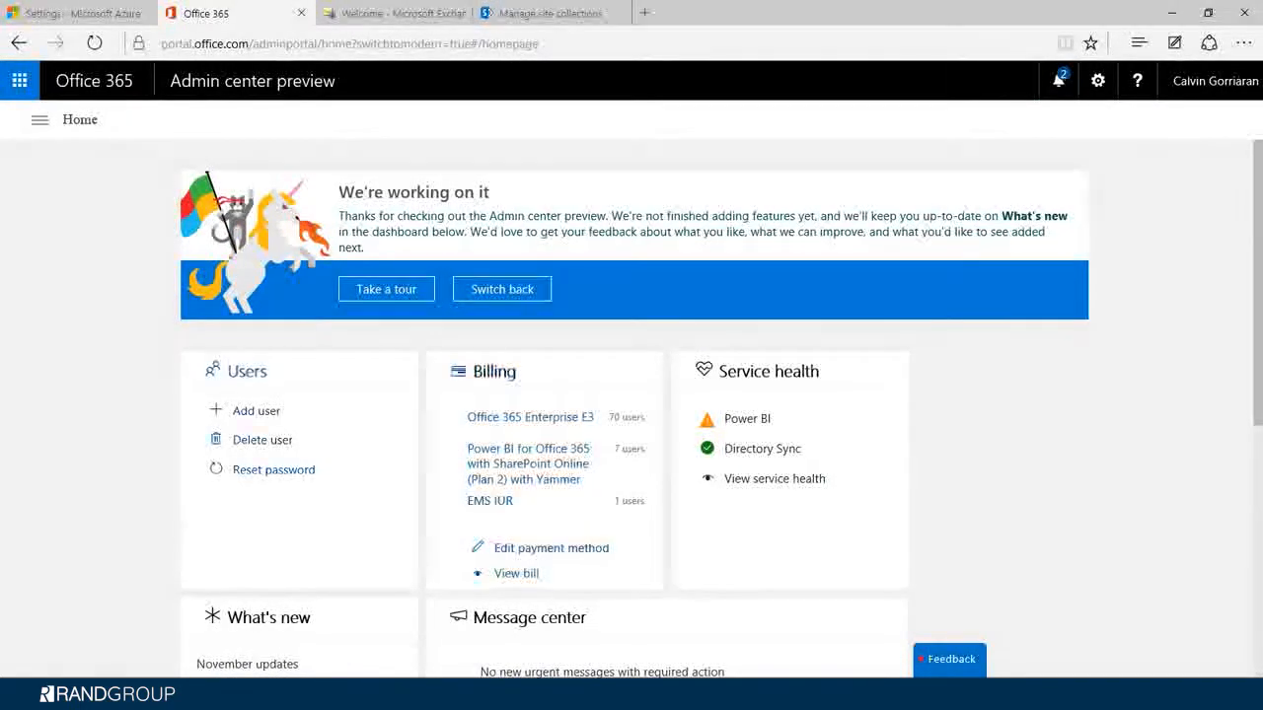
pyautogui.scroll(-3, 631, 408)
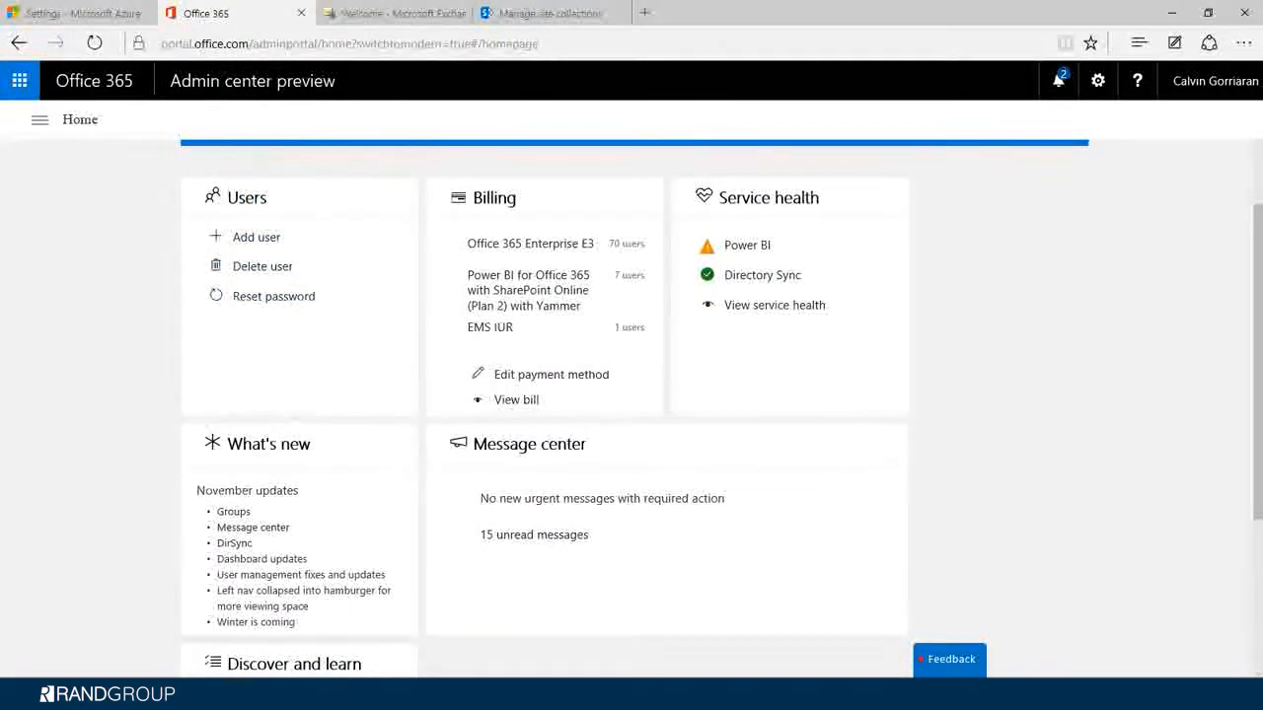
pyautogui.click(40, 120)
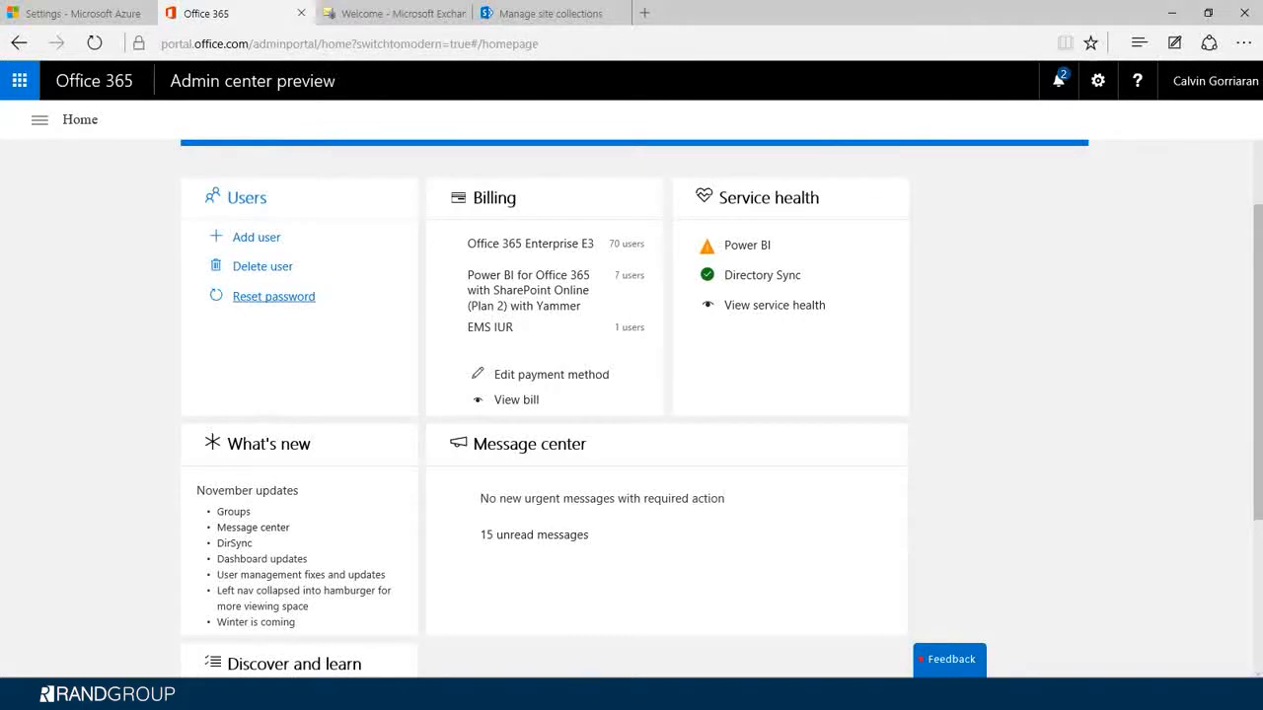
pyautogui.scroll(2, 632, 394)
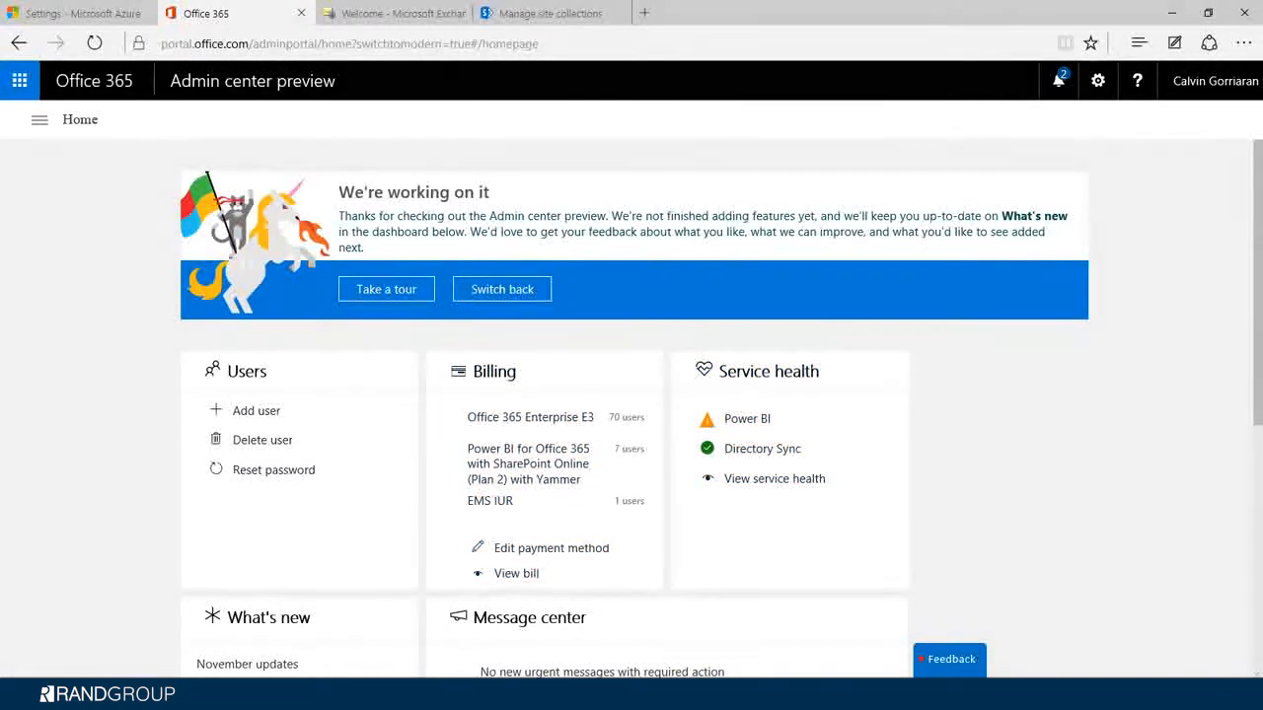
# - Switch to the Azure portal, return to its dashboard and open the test-vm-01 virtual machine
pyautogui.click(83, 14)
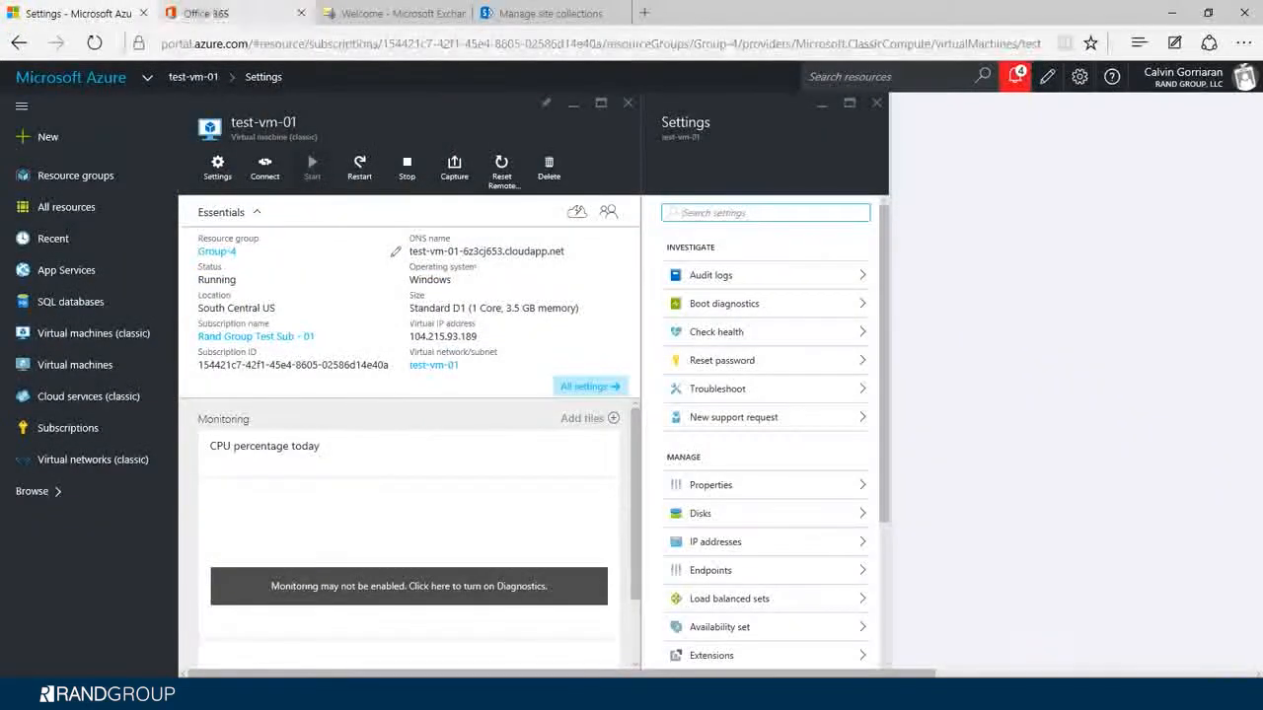
pyautogui.click(71, 77)
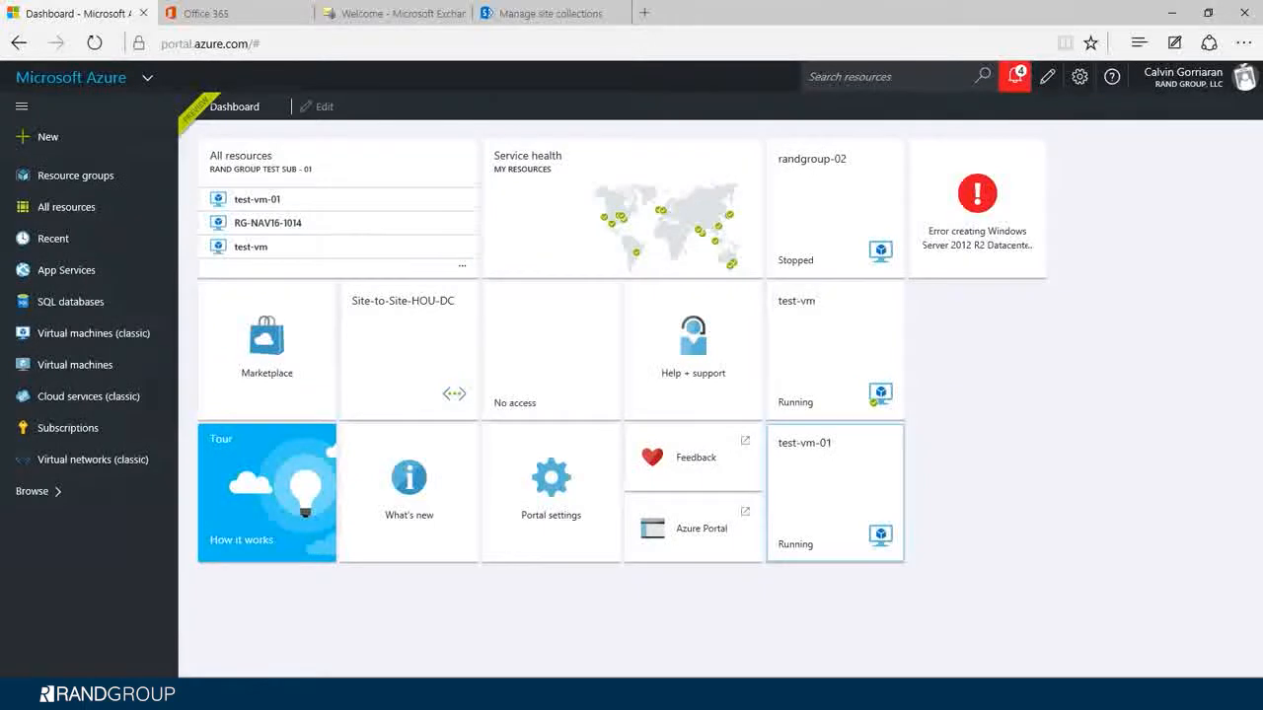
pyautogui.click(835, 493)
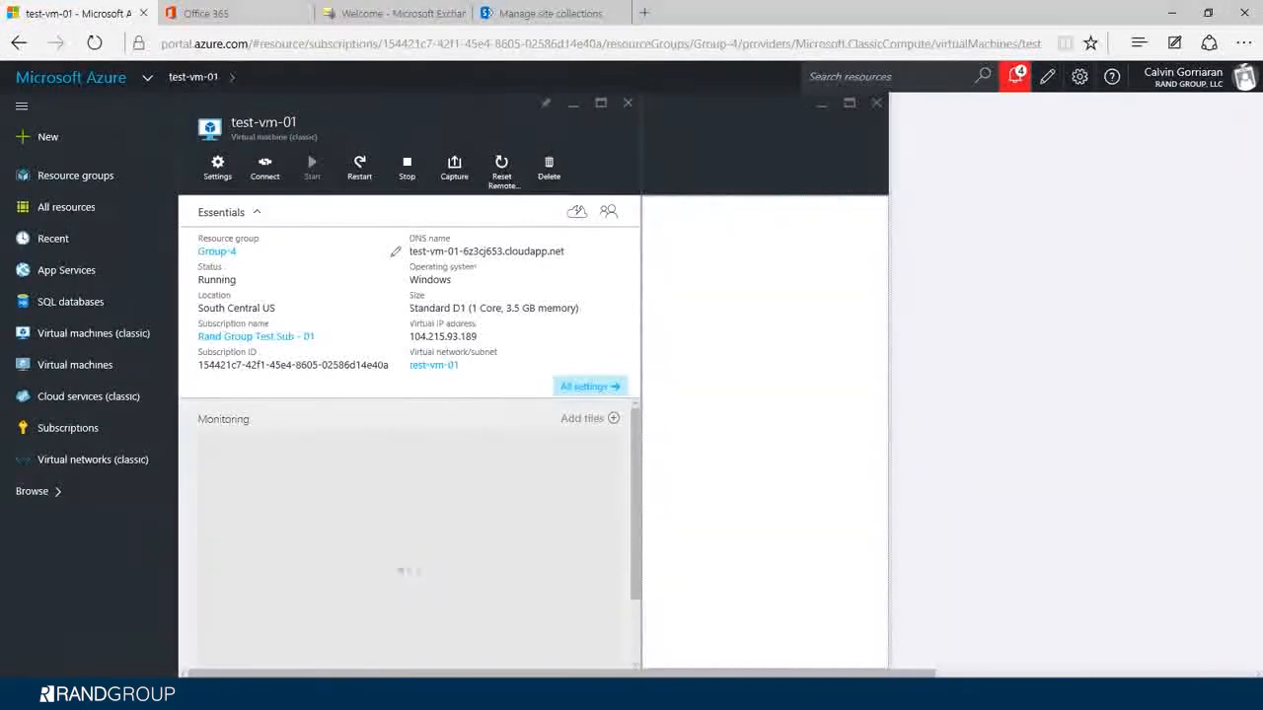